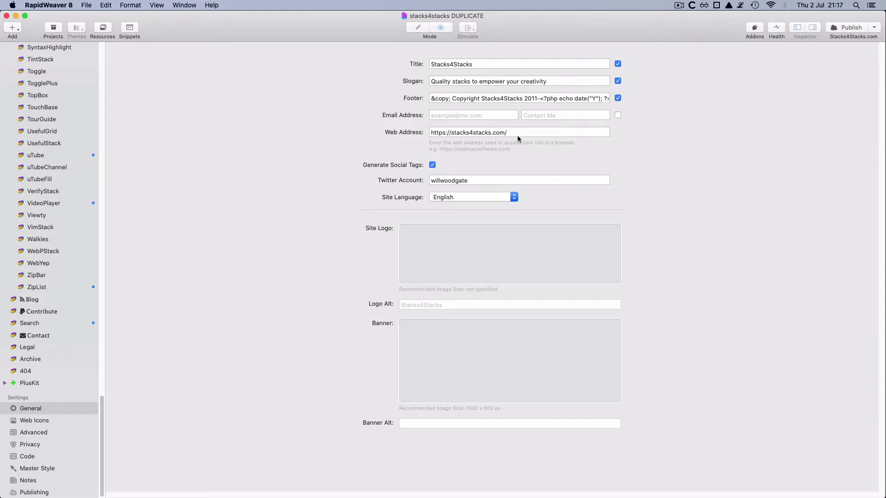
left_click_drag(517, 132, 421, 132)
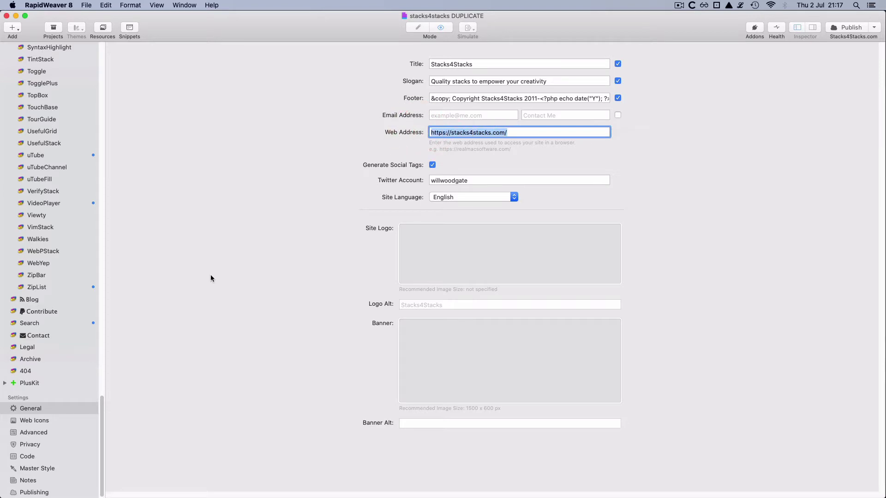
Show Advanced settings and leave Generate Search Engine Sitemap checked after toggling it
left_click(33, 433)
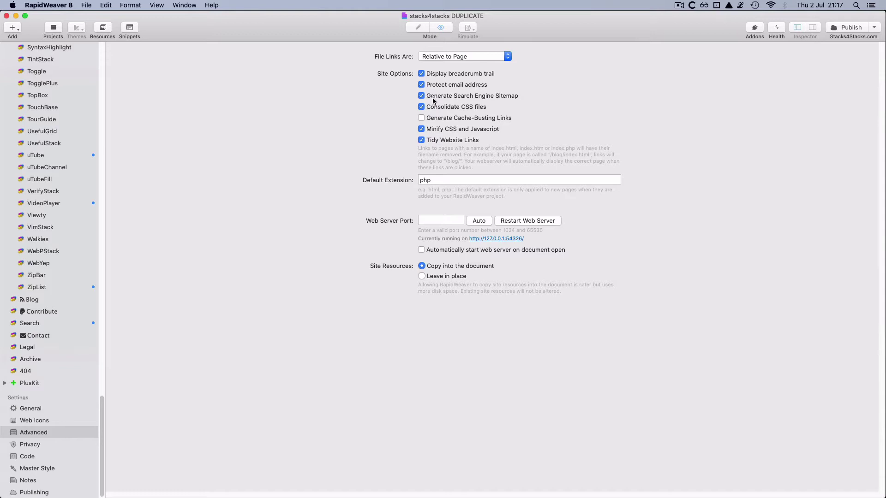
left_click(420, 96)
left_click(421, 96)
Edit the Search page and drag the Indexer stack from the library onto it
left_click(33, 324)
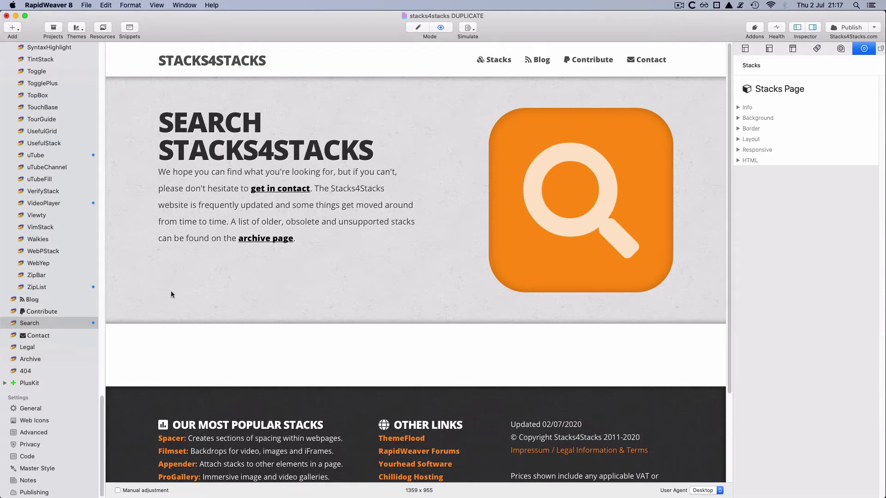
key("super+r")
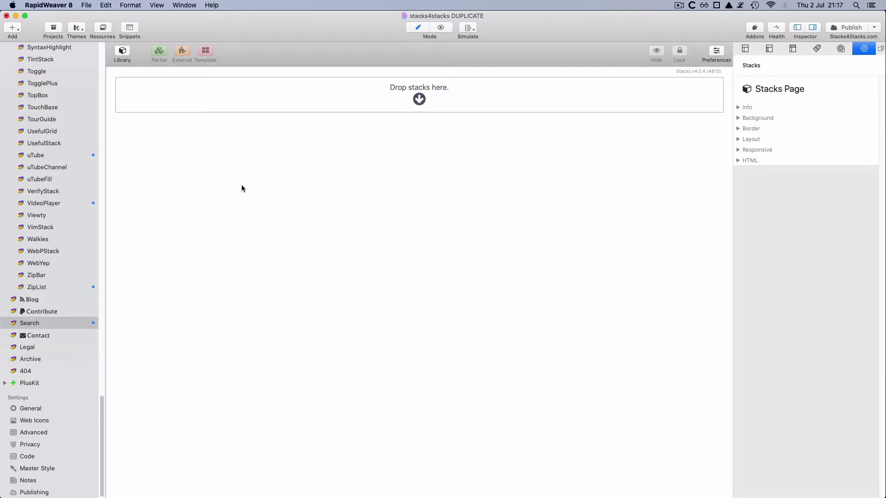
left_click(122, 52)
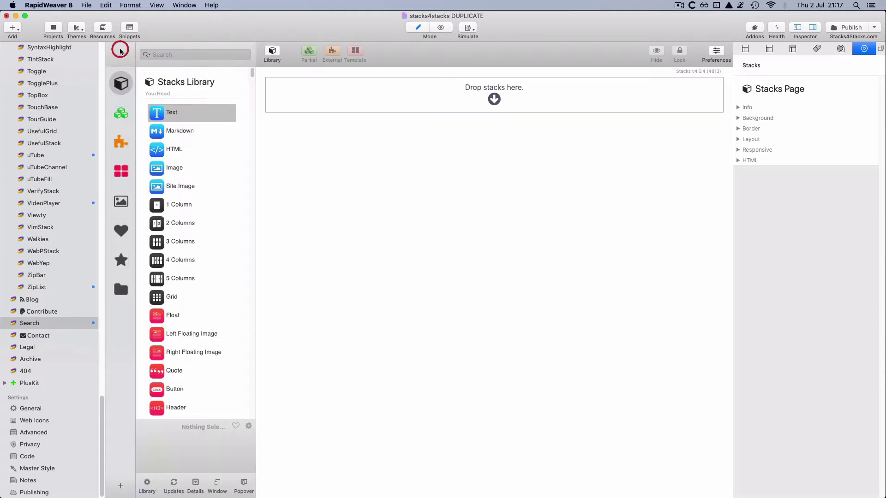
left_click(182, 55)
type("index")
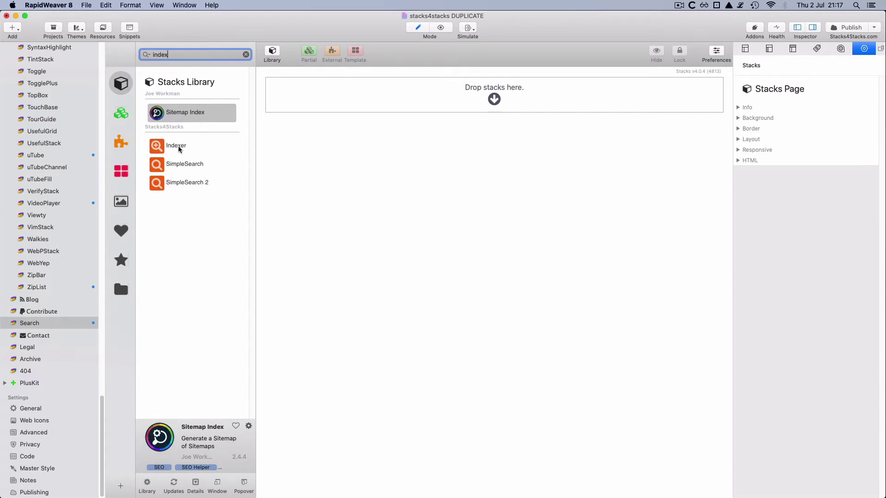
left_click_drag(178, 147, 320, 99)
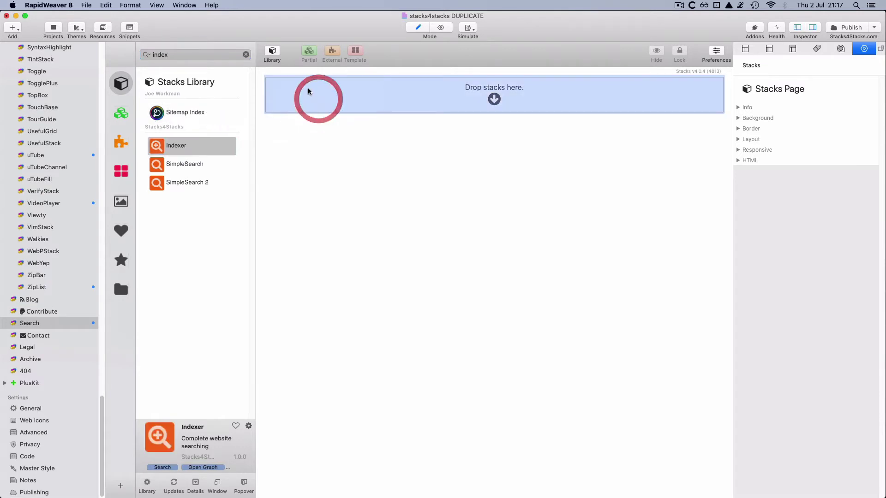
Close the library and keep Sitemap Source on 'Use The Sitemap For This Website (default)'
left_click(272, 52)
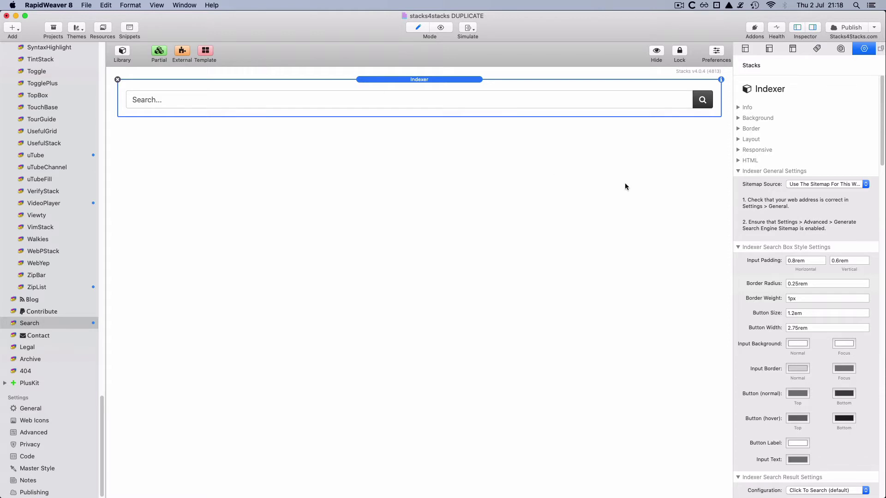
left_click(824, 183)
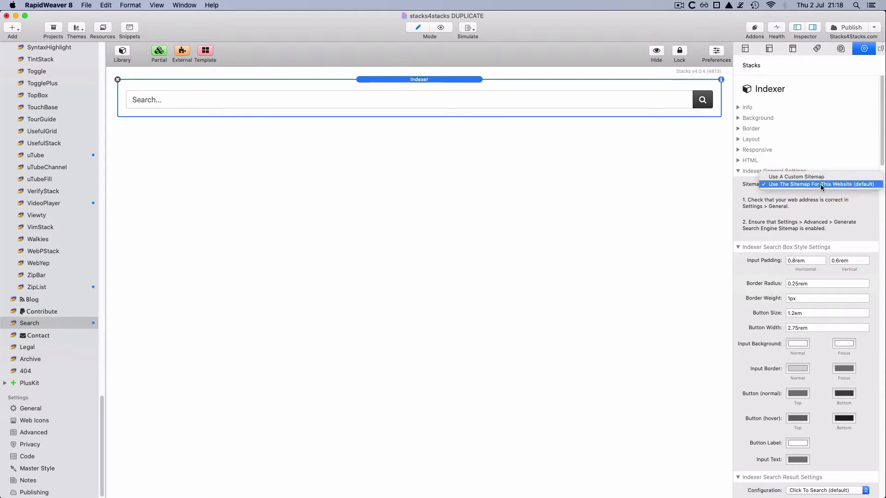
left_click(820, 184)
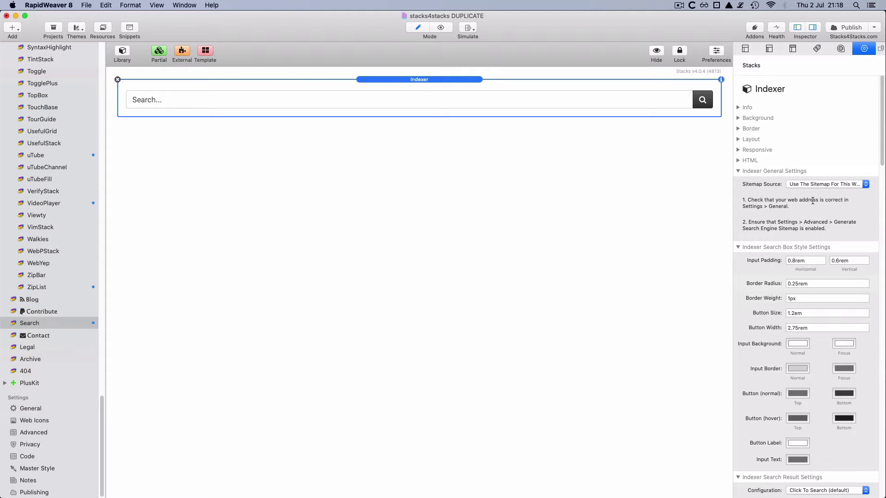
scroll(762, 213, "down", 3)
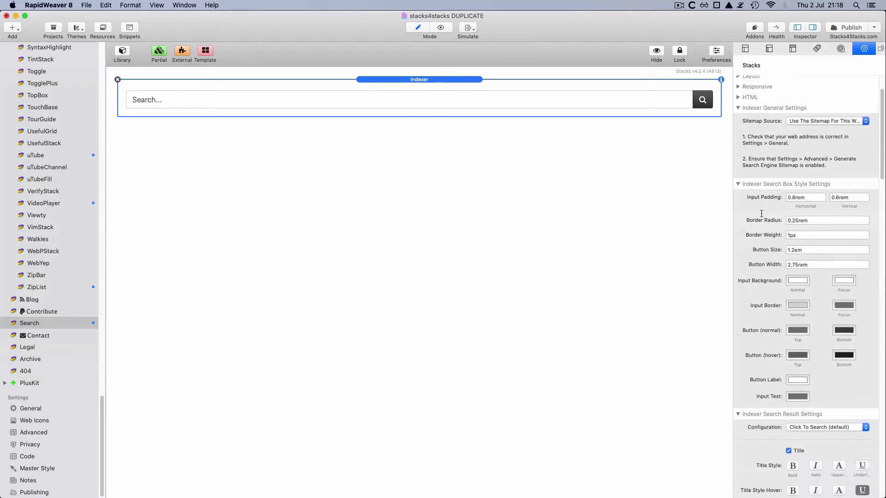
scroll(762, 213, "down", 2)
scroll(760, 267, "down", 3)
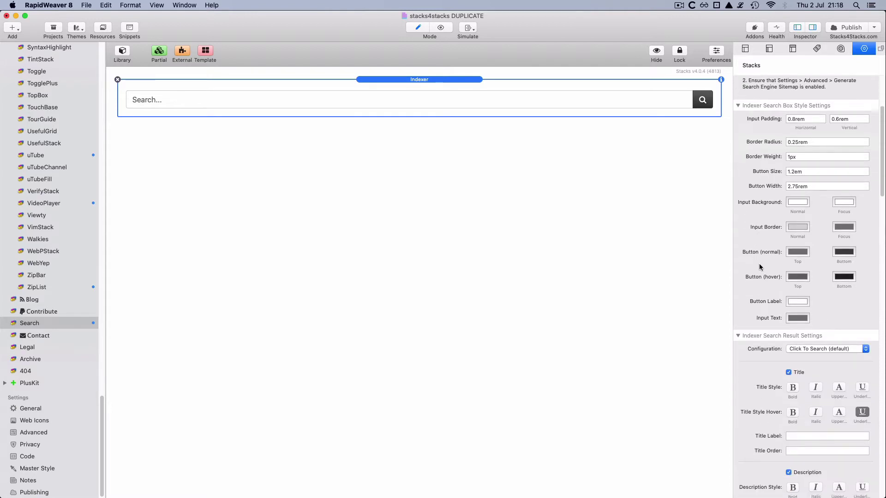
scroll(760, 266, "down", 3)
scroll(760, 266, "down", 2)
scroll(760, 266, "down", 3)
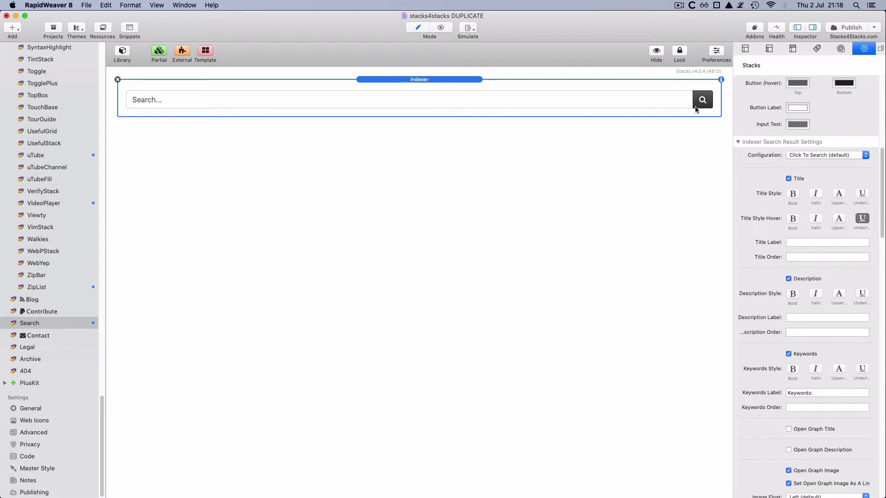
scroll(750, 280, "down", 2)
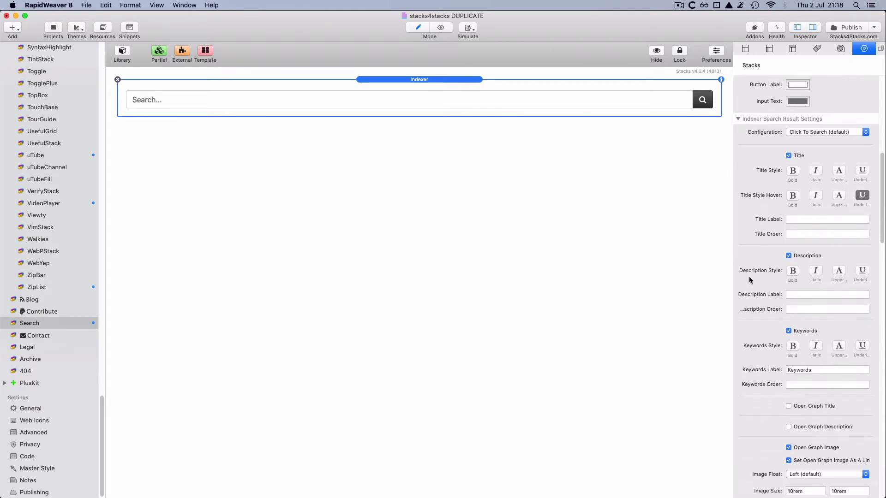
scroll(750, 280, "down", 1)
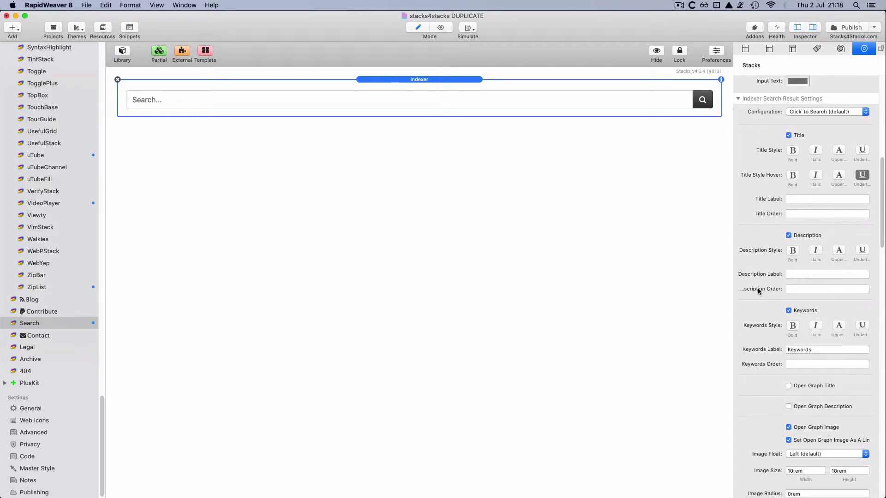
scroll(761, 286, "down", 2)
scroll(760, 291, "down", 2)
scroll(759, 293, "down", 1)
scroll(758, 293, "down", 1)
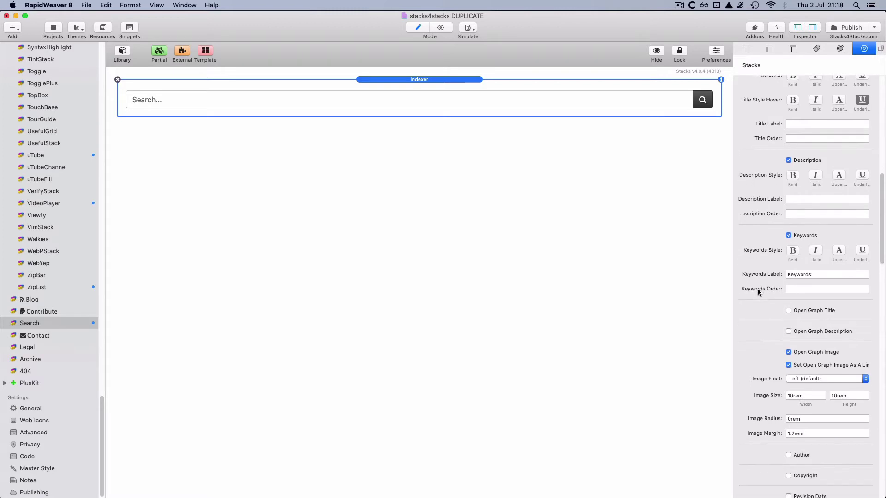
scroll(751, 197, "up", 3)
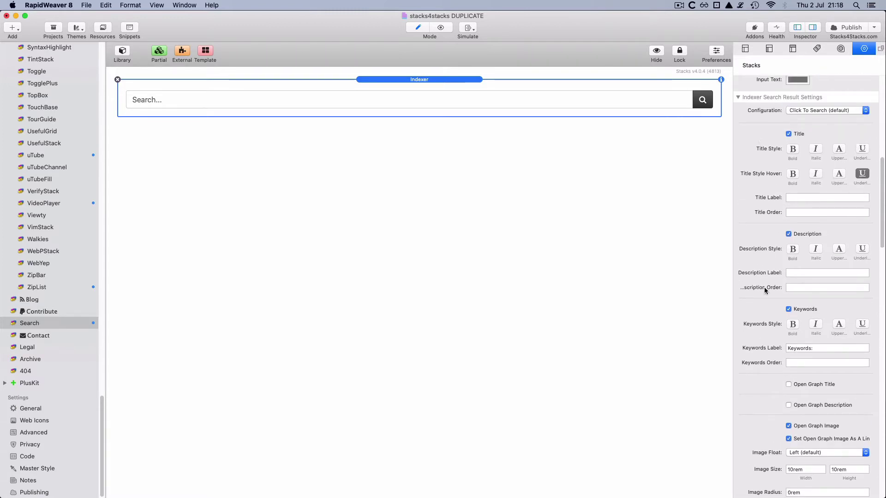
scroll(765, 291, "down", 3)
scroll(762, 297, "down", 2)
scroll(751, 344, "down", 3)
scroll(752, 345, "down", 1)
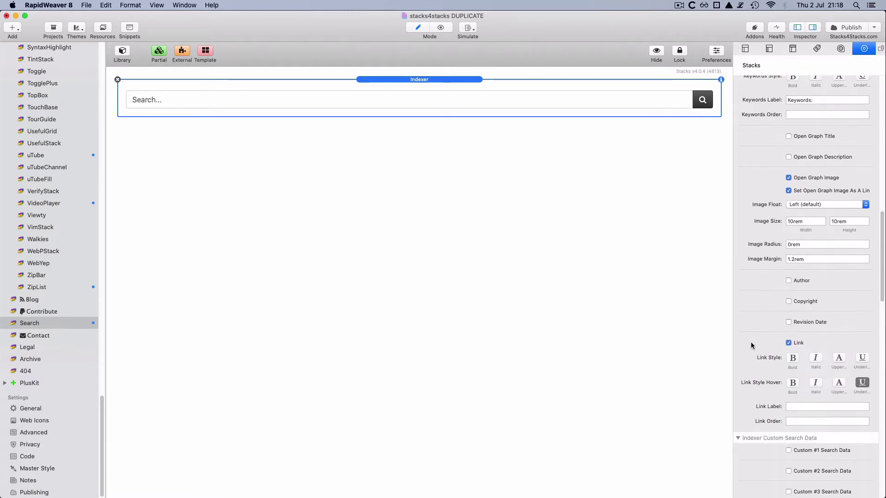
scroll(752, 346, "down", 1)
scroll(751, 348, "down", 1)
scroll(748, 349, "down", 1)
scroll(748, 350, "up", 3)
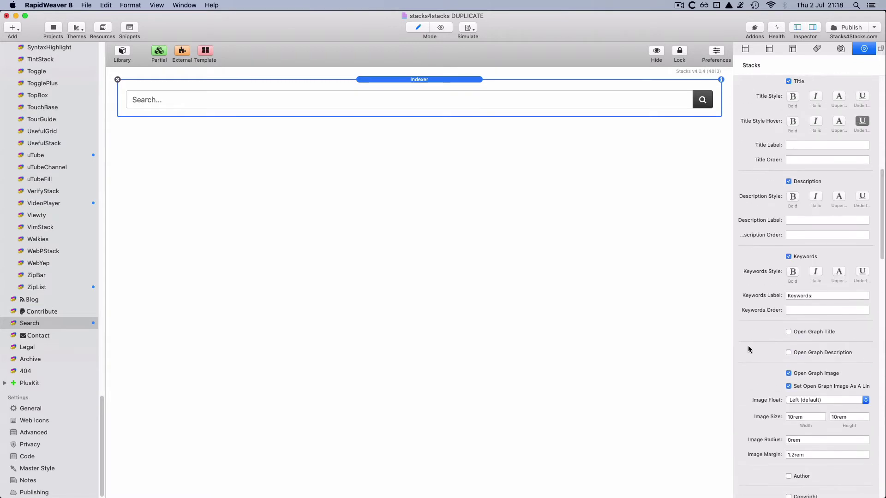
scroll(748, 350, "up", 3)
scroll(748, 350, "up", 3)
scroll(748, 349, "up", 3)
scroll(748, 349, "up", 3)
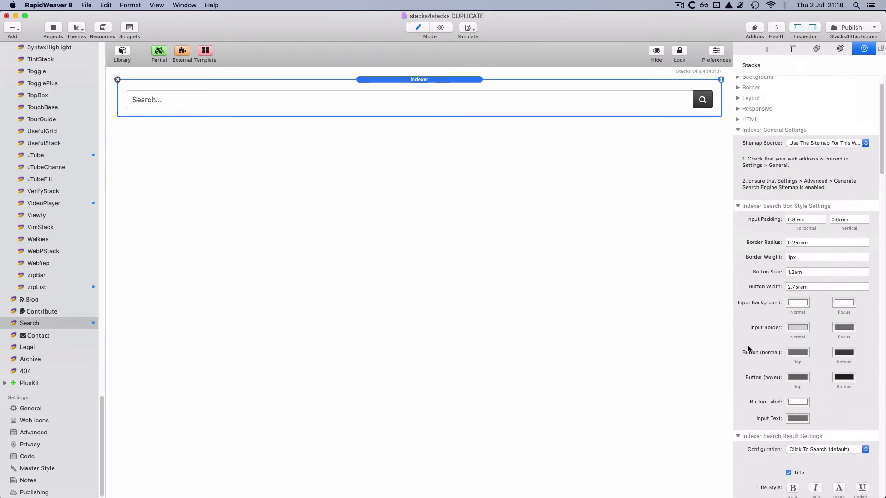
scroll(749, 350, "up", 1)
Show the VideoPlayer page's Meta Tags and select its keywords tag
left_click(44, 203)
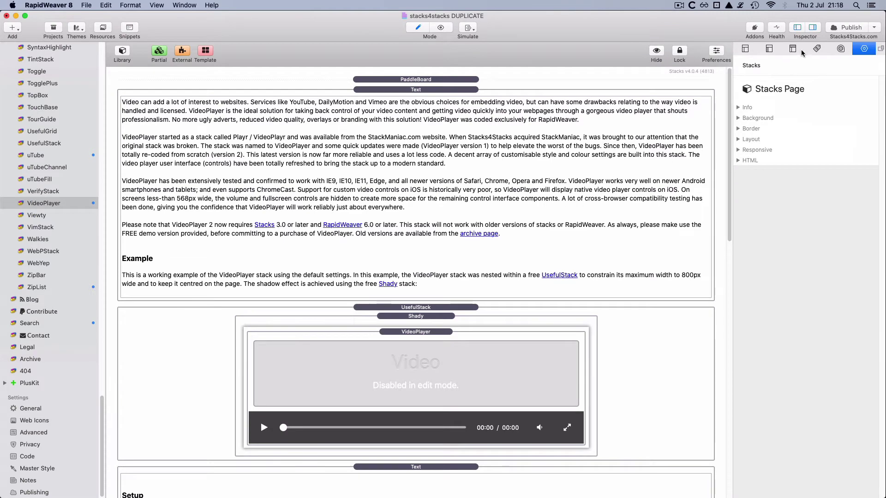
left_click(817, 49)
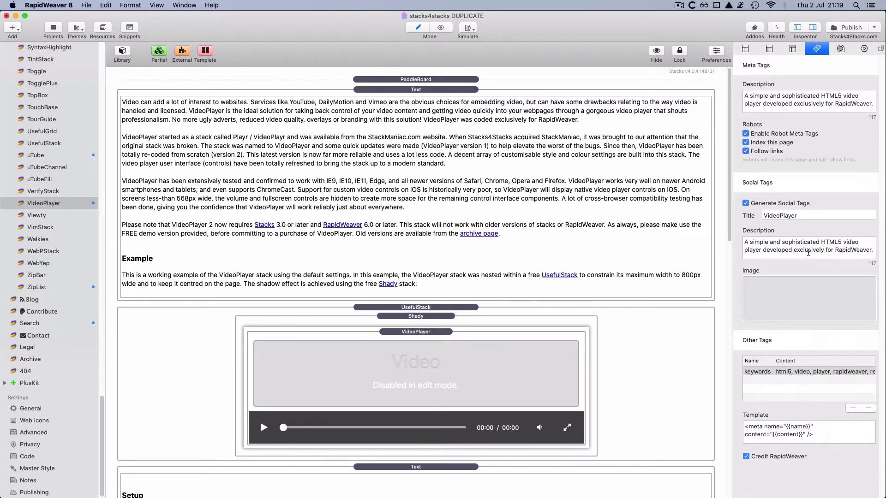
left_click(822, 373)
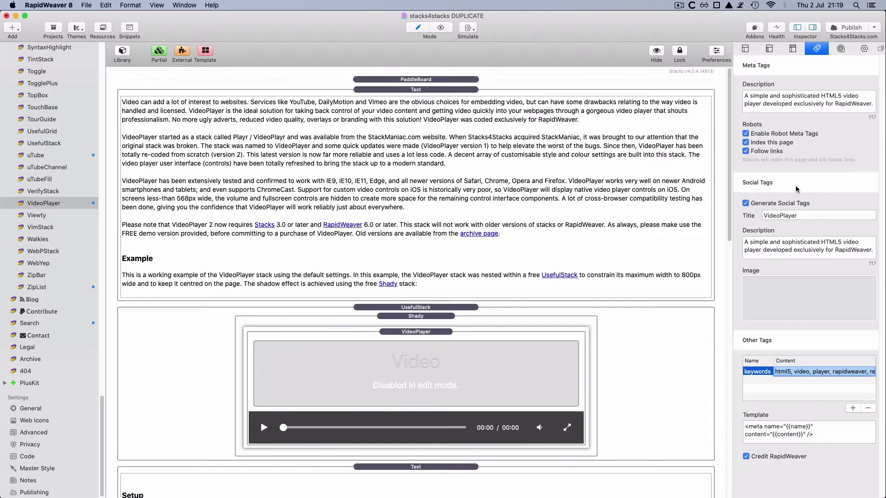
left_click(495, 139)
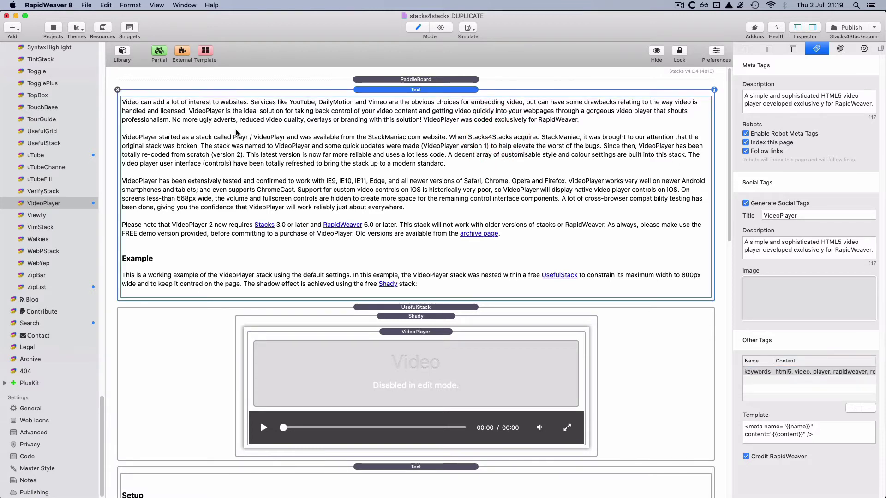
double_click(496, 203)
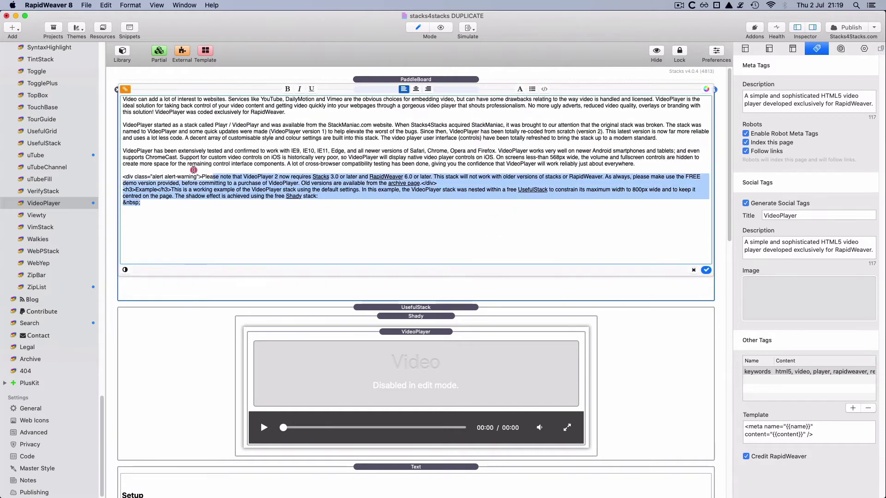
key("super+a")
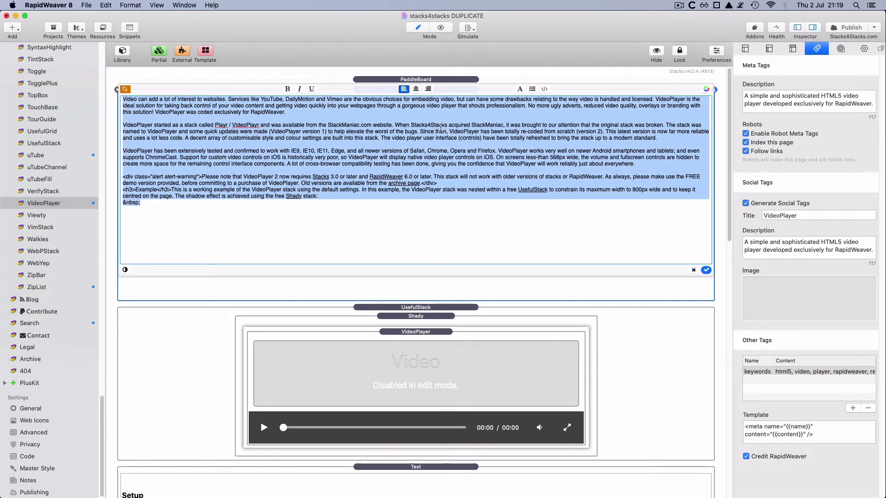
left_click(834, 104)
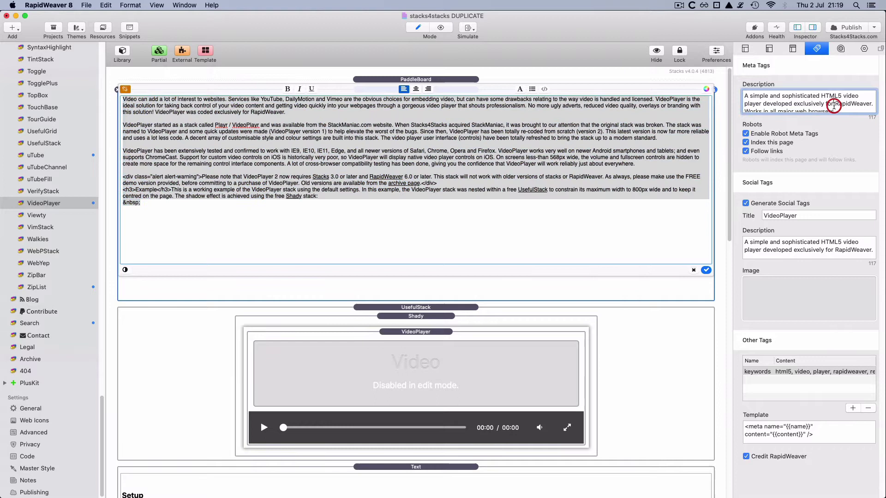
key("super+a")
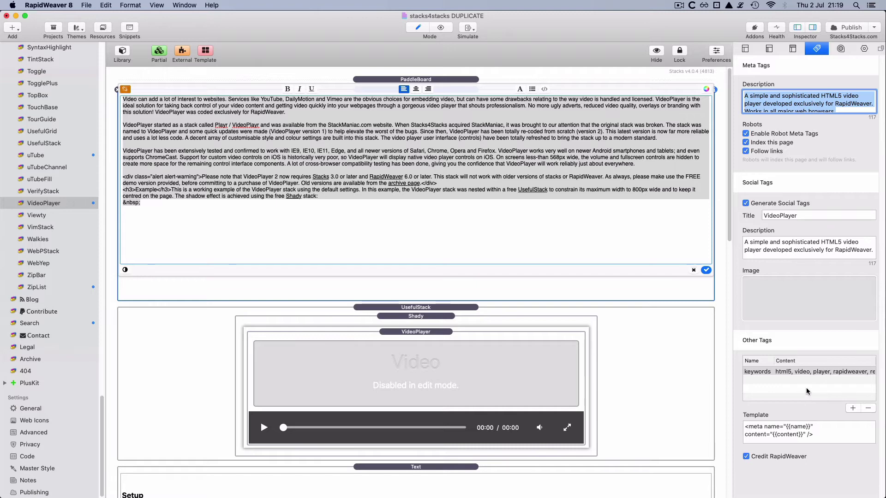
left_click(706, 271)
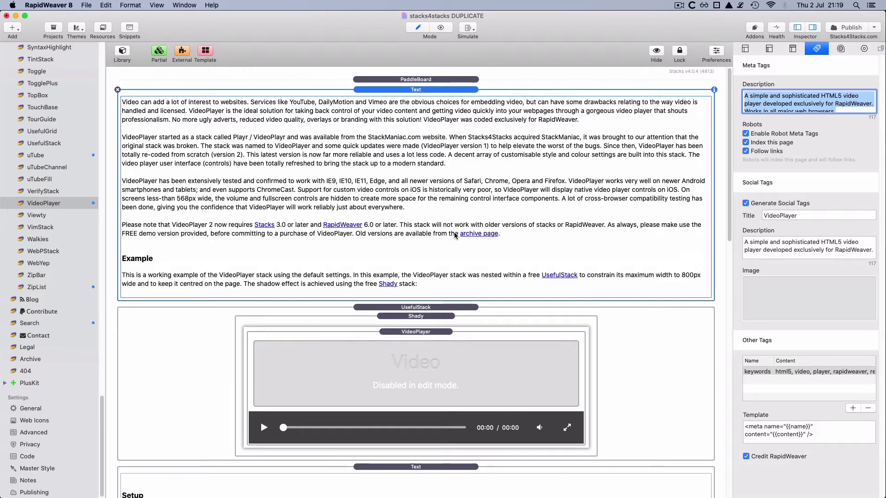
Inspect the Indexer's Custom #1 Search Data DOM selector, then leave the option unticked
left_click(32, 324)
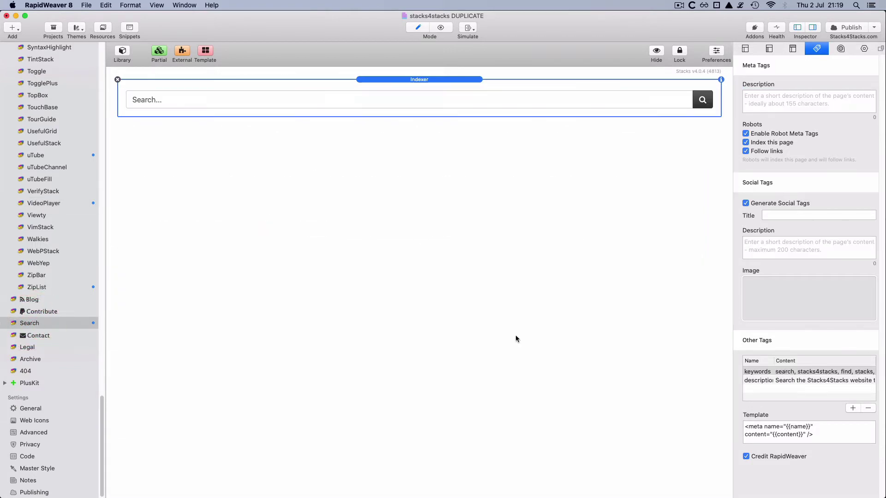
left_click(449, 79)
scroll(750, 243, "down", 5)
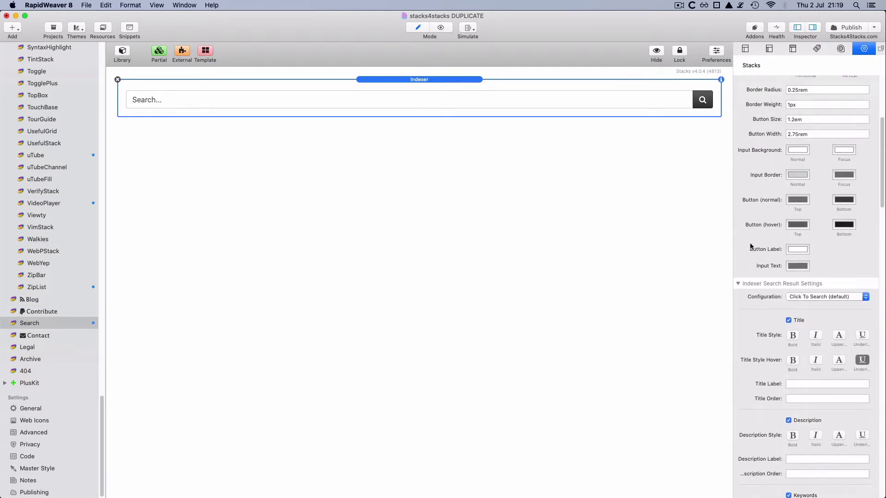
scroll(755, 277, "down", 5)
scroll(754, 278, "down", 5)
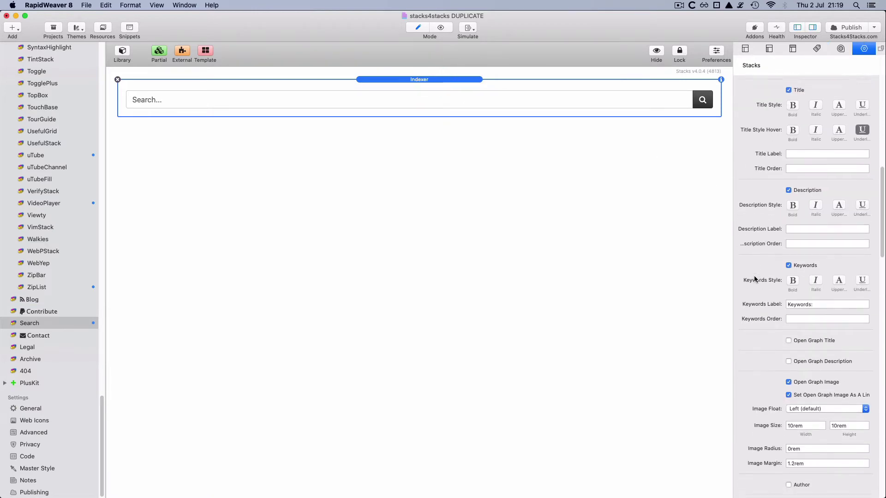
scroll(755, 278, "down", 5)
scroll(758, 288, "down", 5)
scroll(758, 288, "down", 3)
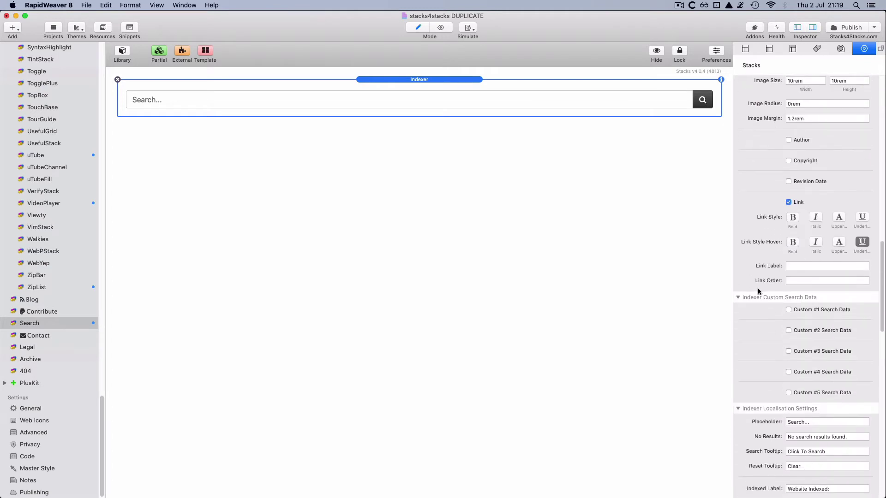
scroll(758, 288, "down", 4)
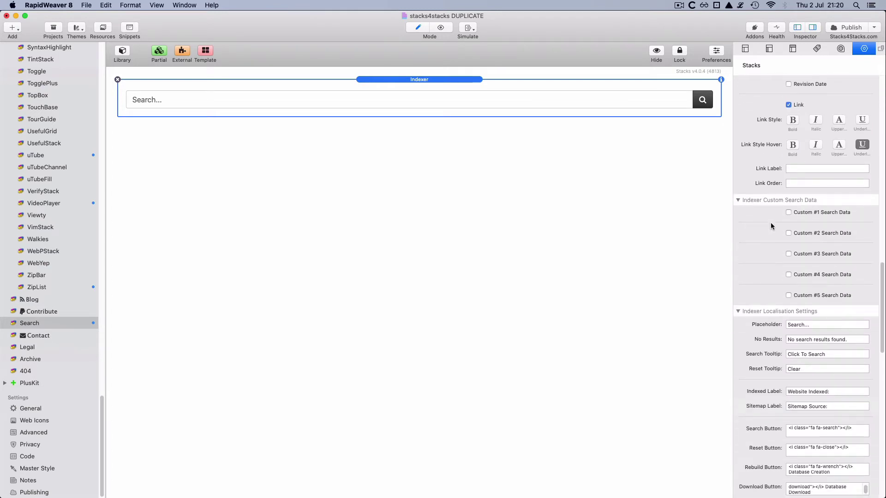
left_click(811, 213)
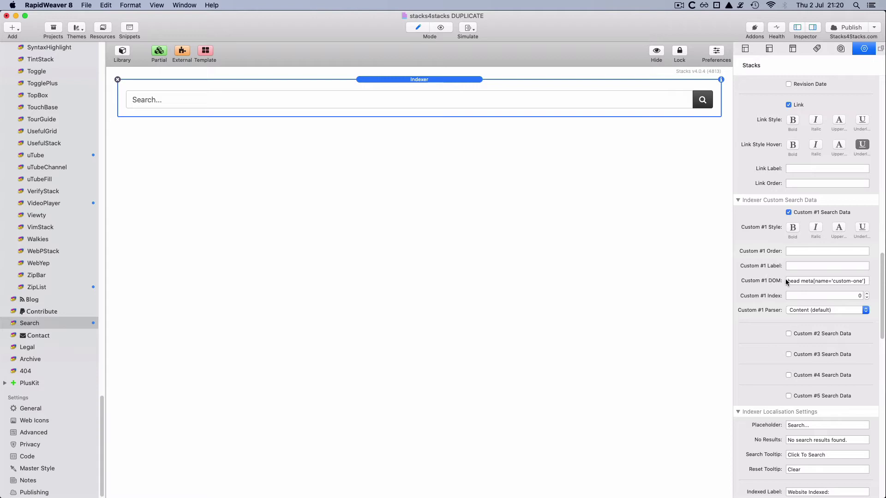
mouse_move(803, 281)
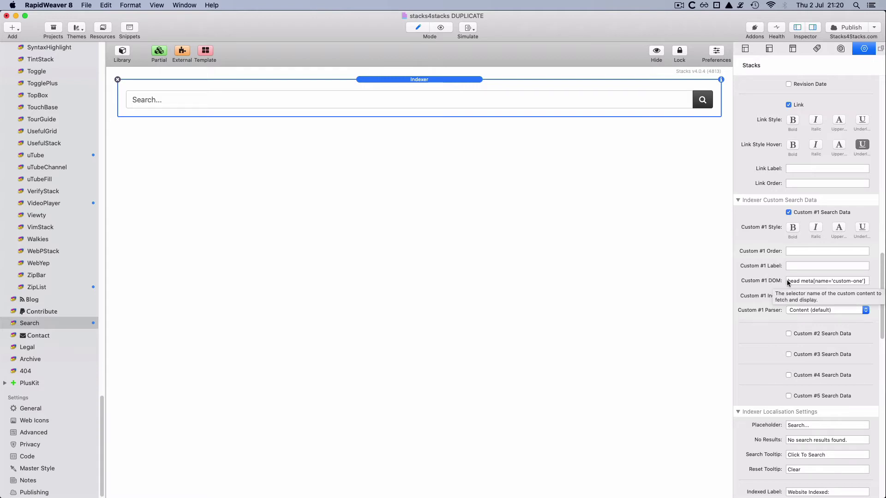
left_click_drag(787, 281, 868, 282)
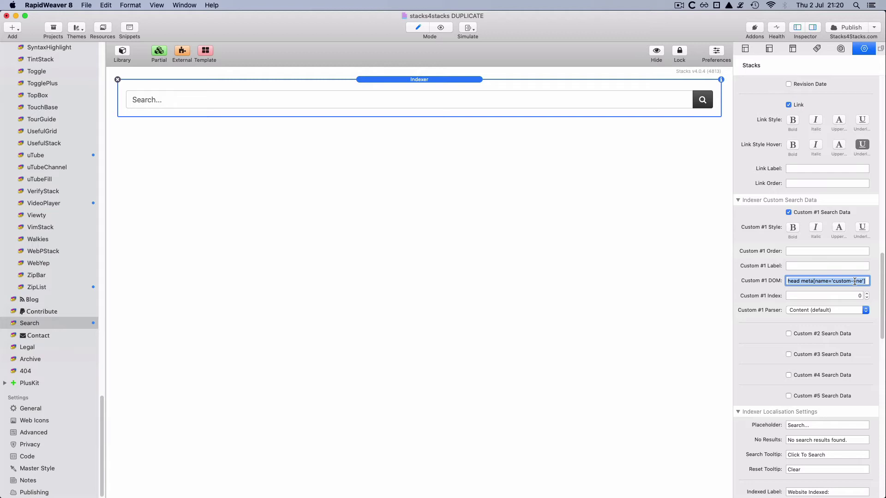
left_click(788, 212)
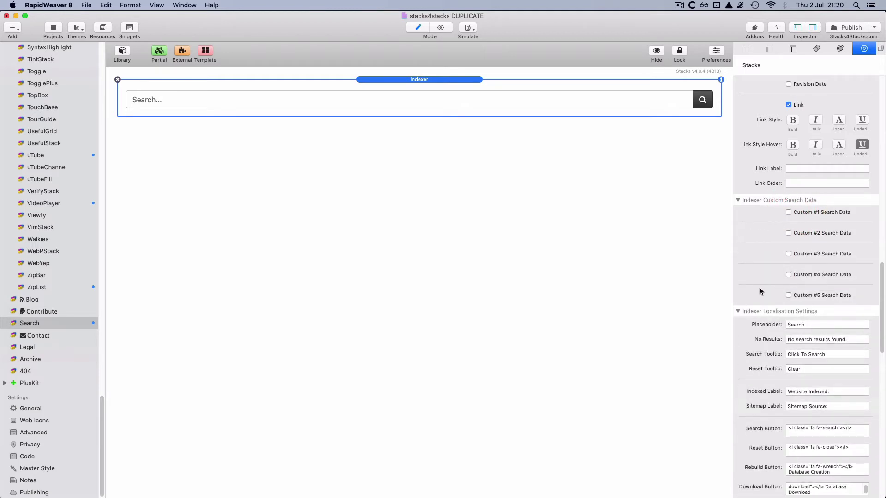
scroll(758, 291, "down", 1)
scroll(756, 296, "down", 3)
scroll(756, 296, "down", 3)
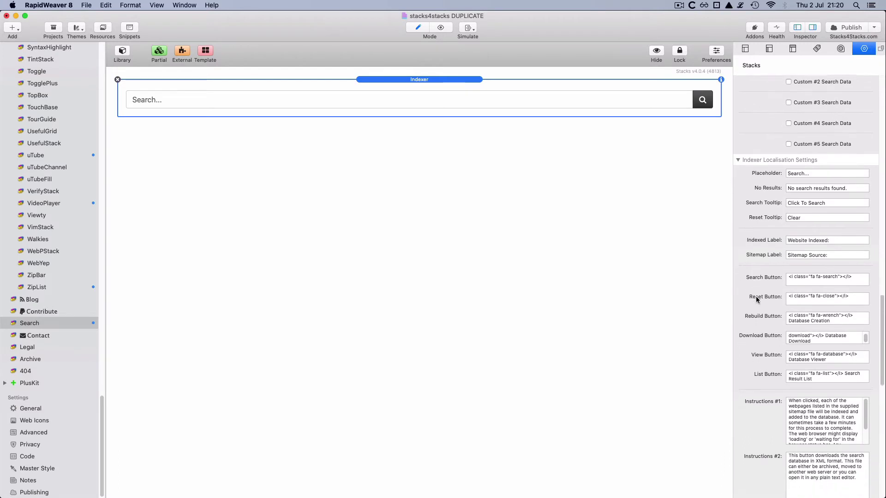
scroll(756, 300, "down", 1)
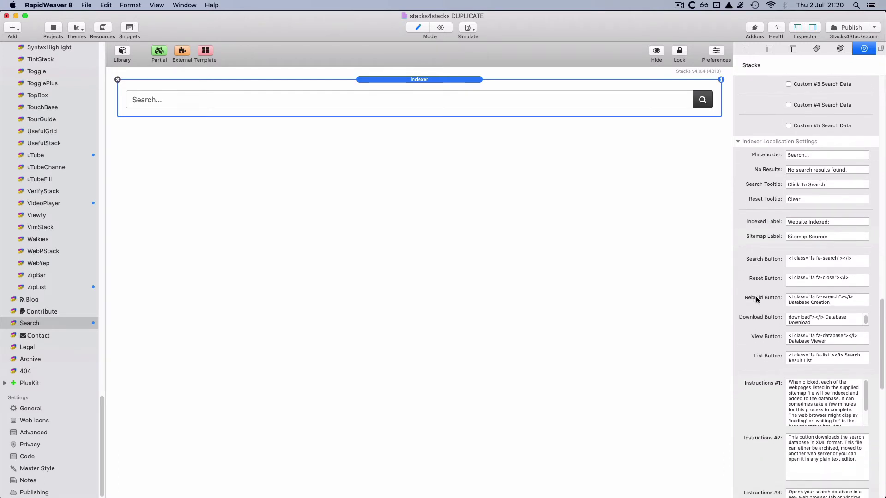
mouse_move(763, 316)
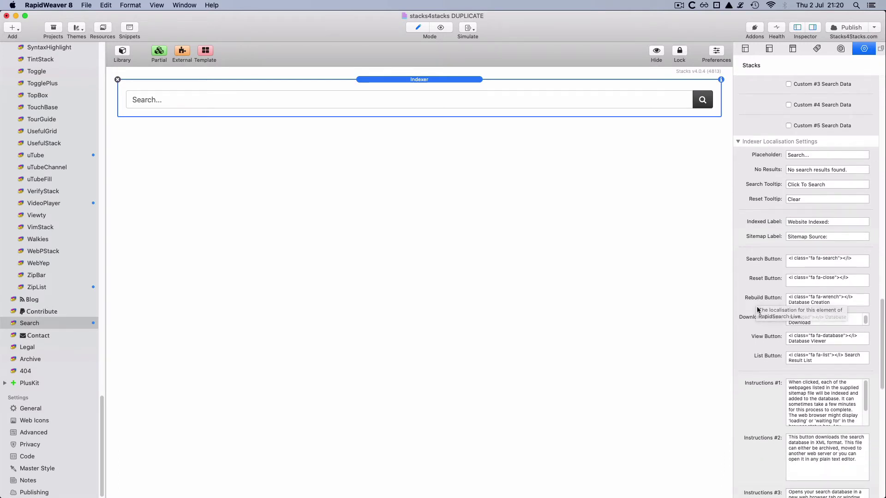
scroll(767, 185, "down", 1)
scroll(767, 185, "down", 1)
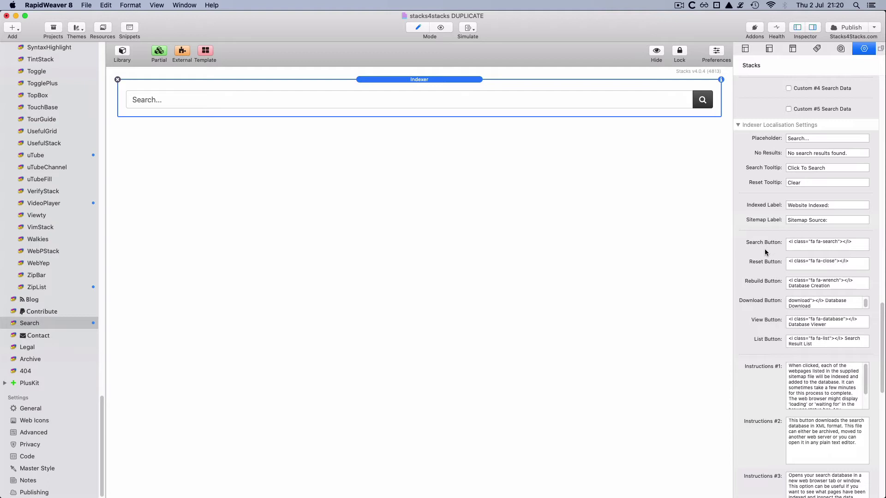
scroll(766, 249, "down", 1)
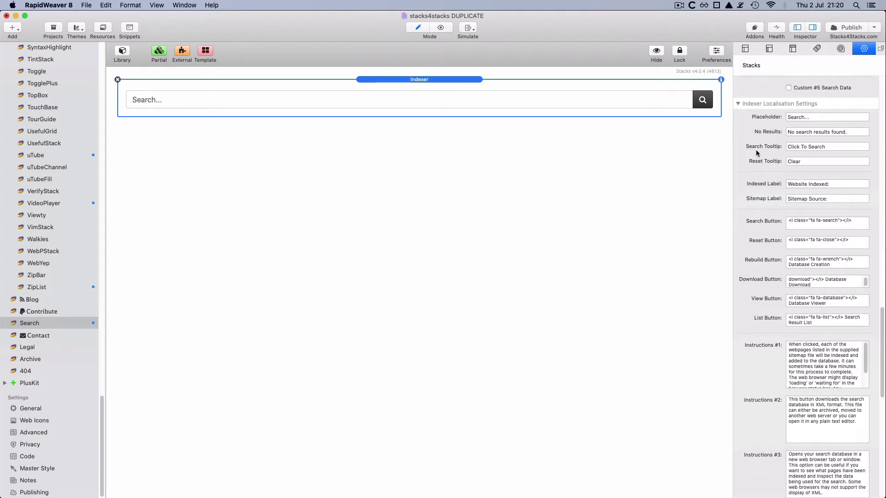
scroll(766, 230, "down", 1)
scroll(767, 231, "down", 2)
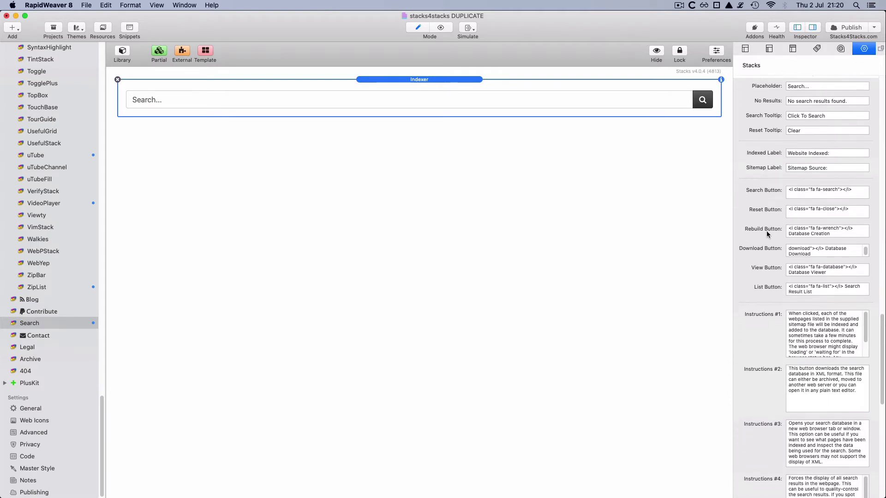
scroll(765, 247, "down", 2)
scroll(765, 246, "down", 2)
scroll(765, 247, "down", 2)
scroll(765, 248, "down", 1)
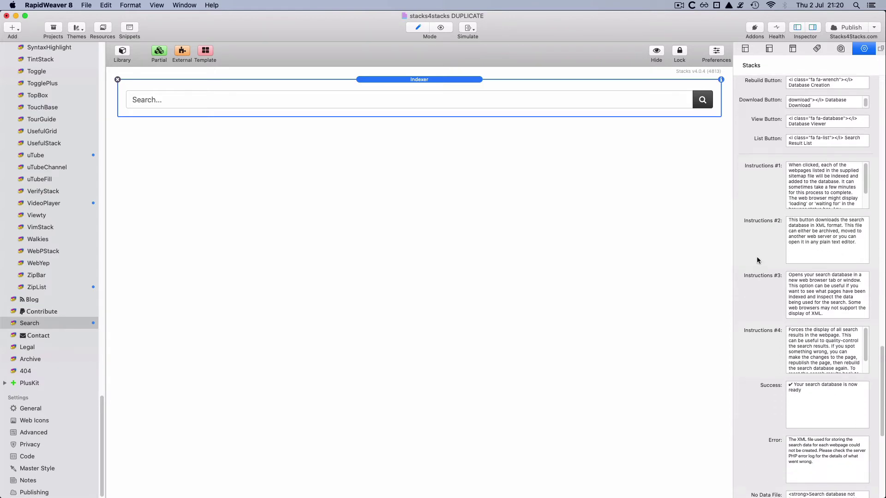
scroll(757, 256, "down", 3)
scroll(756, 257, "down", 2)
scroll(756, 257, "down", 2)
scroll(757, 257, "down", 2)
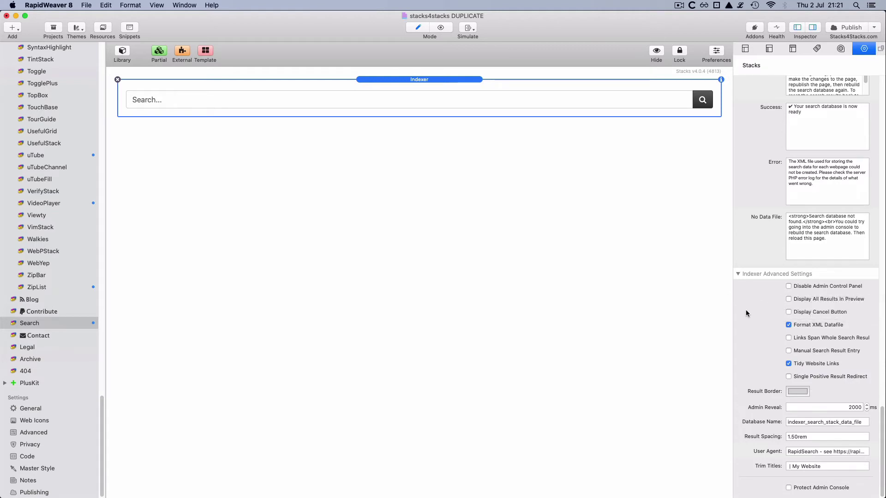
Leave Display Cancel Button off and tick Manual Search Result Entry
left_click(789, 313)
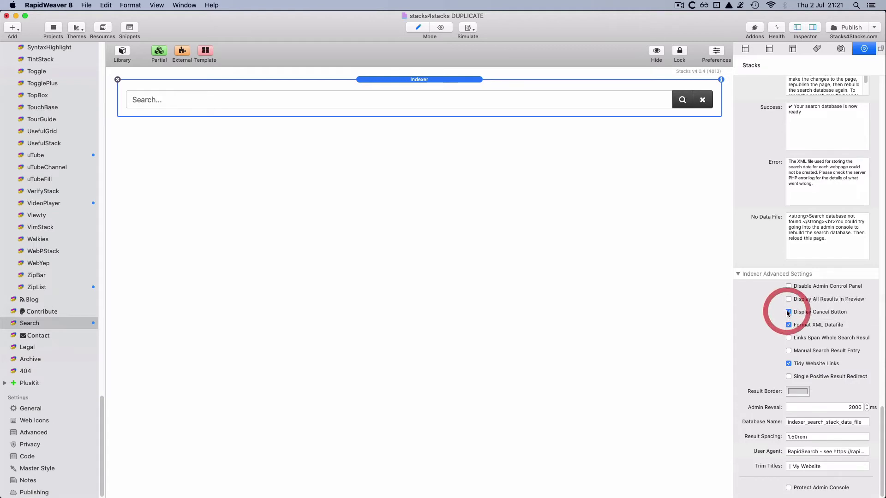
left_click(788, 312)
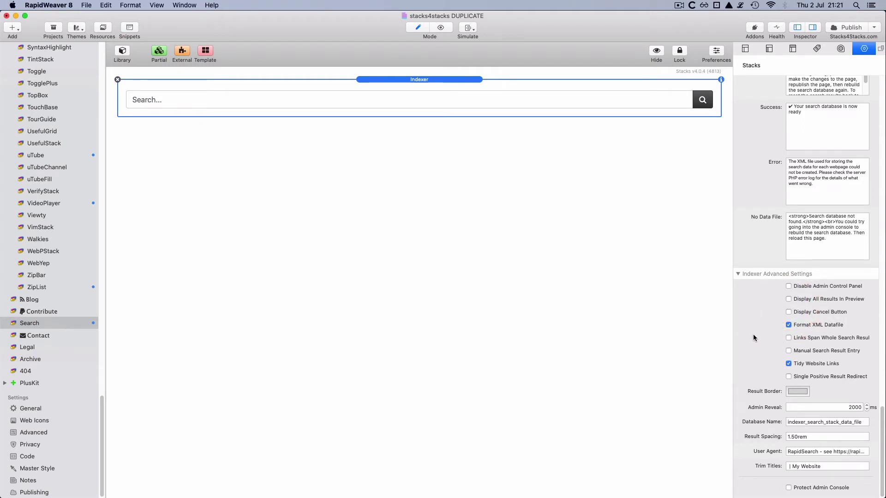
left_click(804, 350)
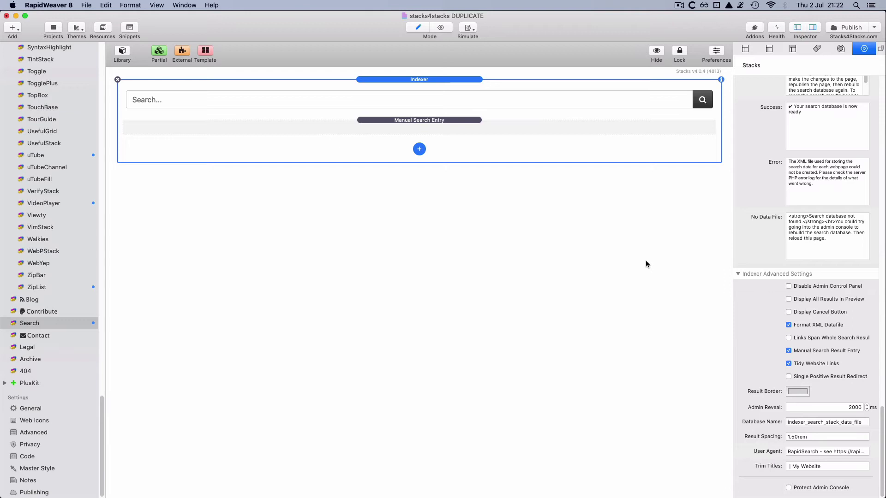
Add a second Manual Search Entry, then delete it leaving one inside the Indexer
left_click(418, 149)
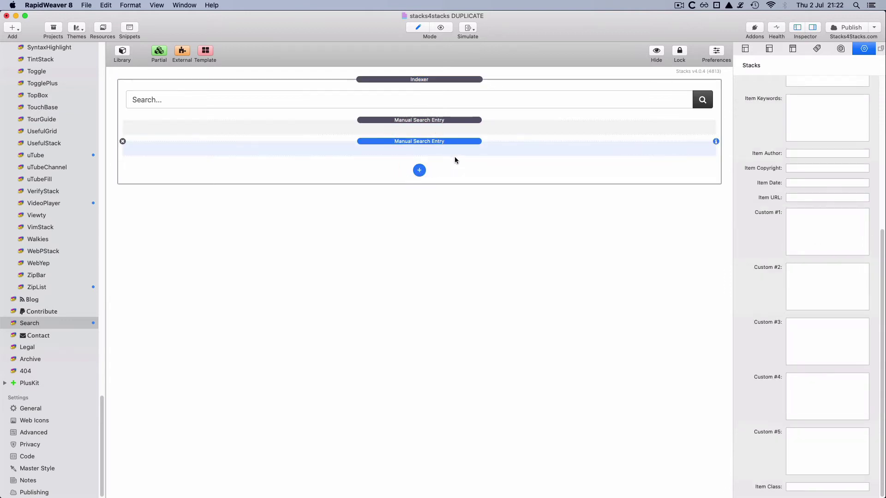
left_click(459, 148)
scroll(749, 248, "up", 5)
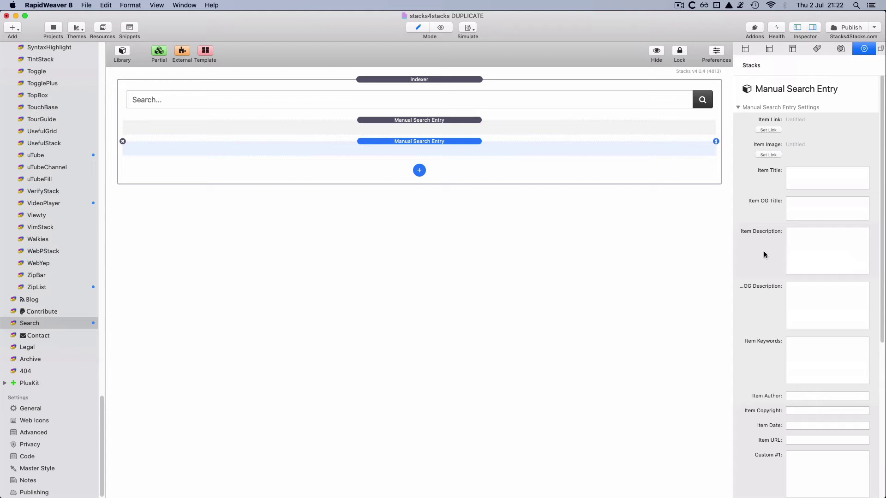
scroll(761, 250, "down", 5)
scroll(760, 251, "down", 3)
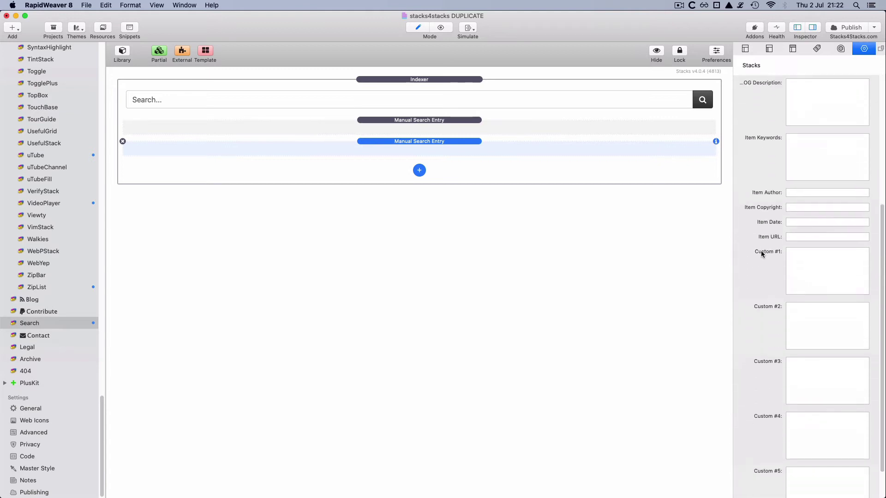
scroll(761, 250, "up", 10)
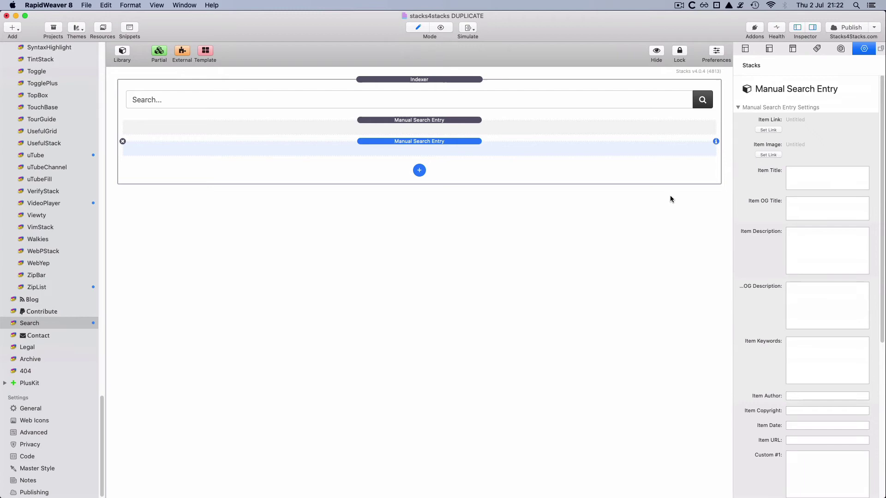
left_click(123, 142)
Uncheck Manual Search Result Entry in the Indexer's Advanced Settings
left_click(474, 79)
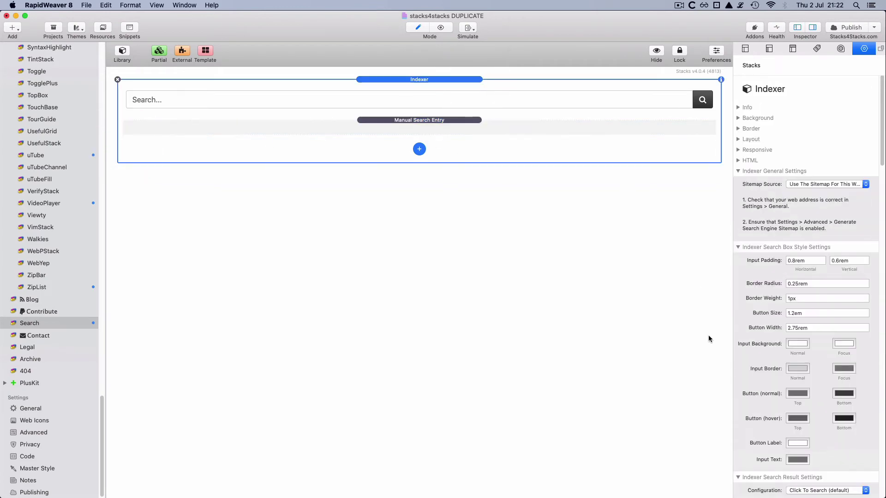
scroll(752, 331, "down", 10)
scroll(768, 307, "down", 5)
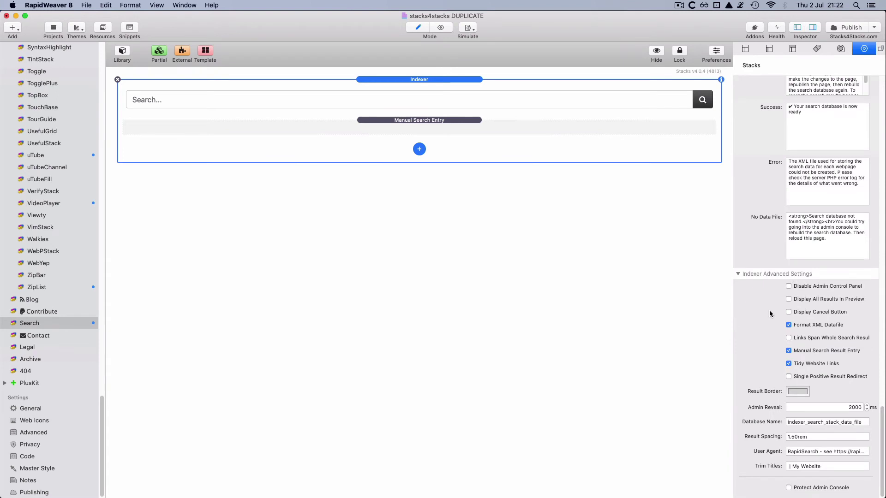
left_click(806, 351)
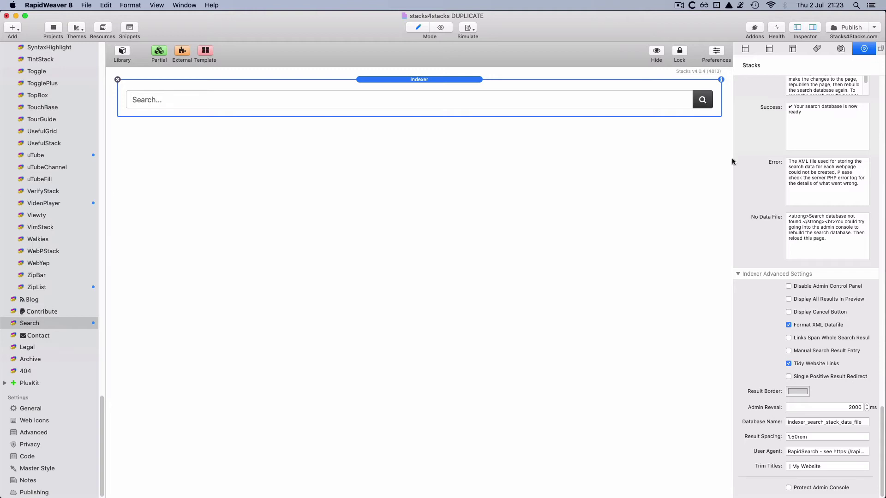
left_click(745, 49)
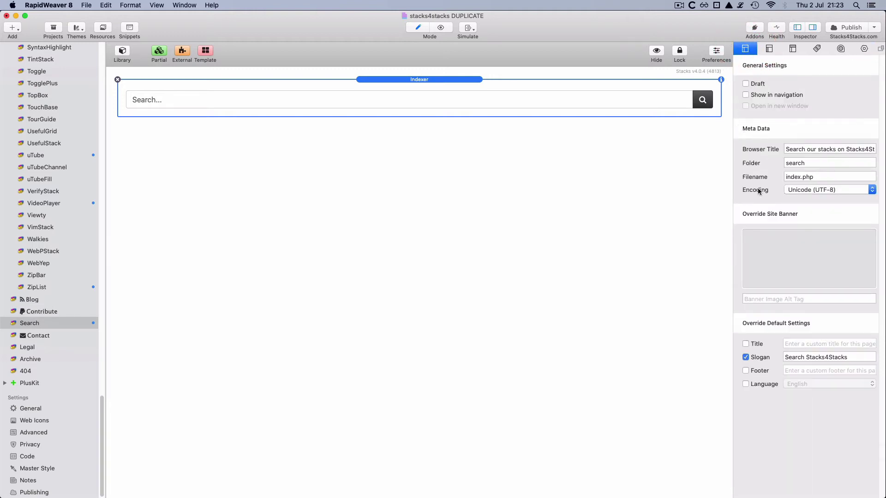
left_click_drag(786, 149, 879, 149)
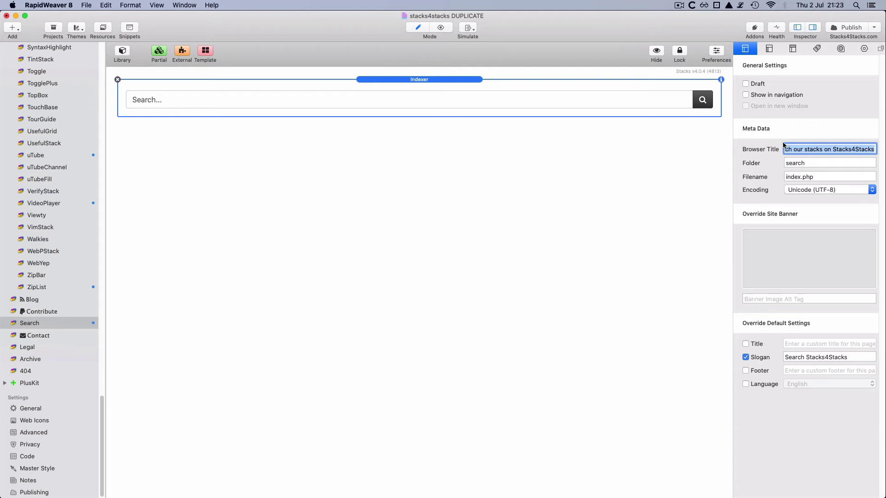
left_click(454, 79)
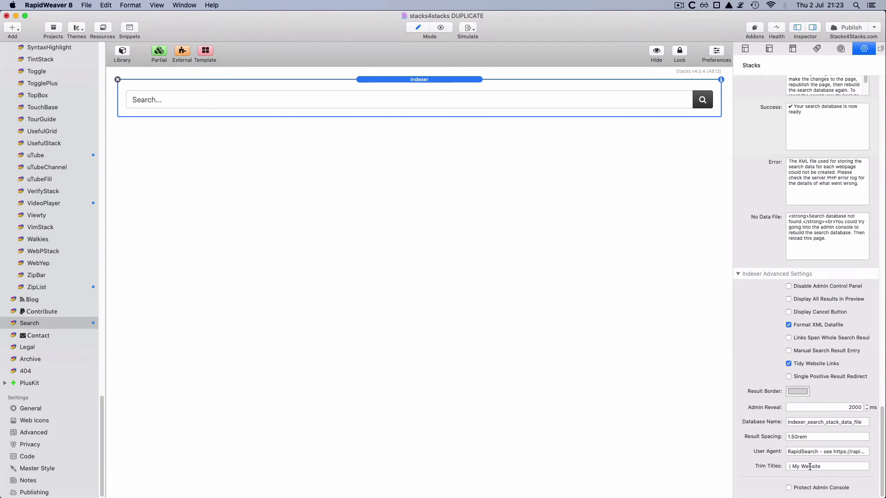
Change the Trim Titles value from '| My Website' to '| Stacks4Stacks'
left_click(826, 466)
left_click_drag(826, 466, 795, 466)
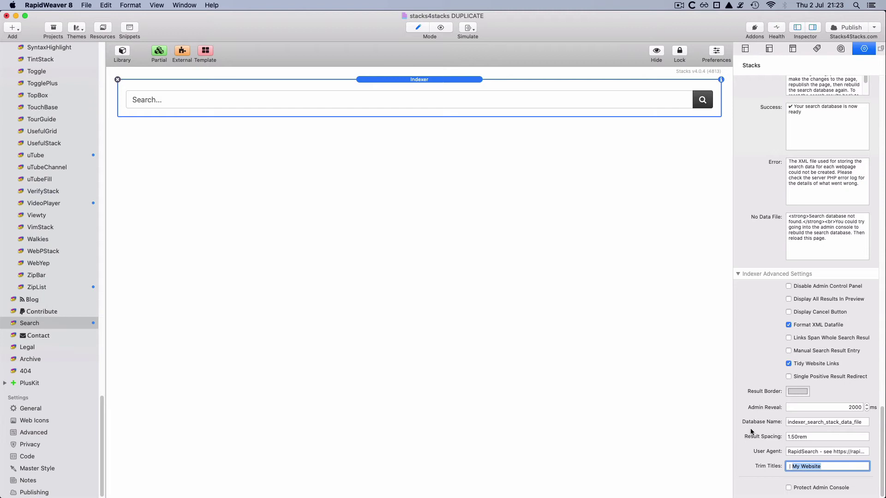
type("Stacks4")
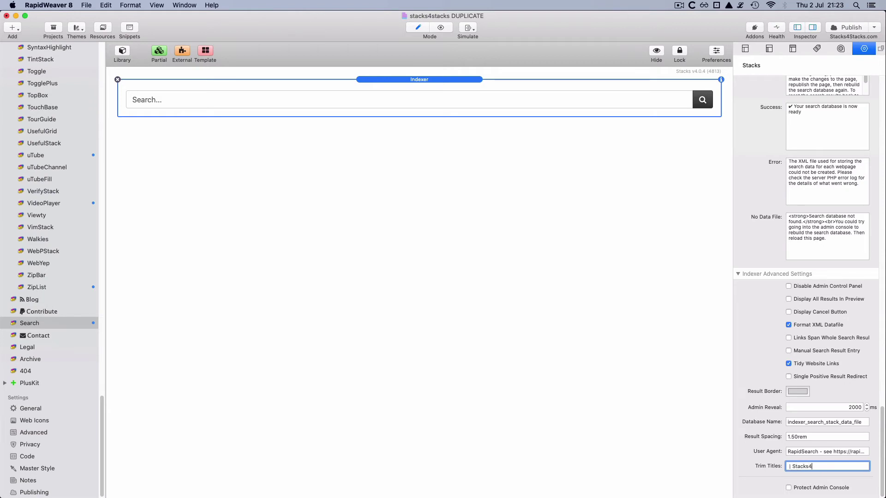
type("Stacks")
key("super+a")
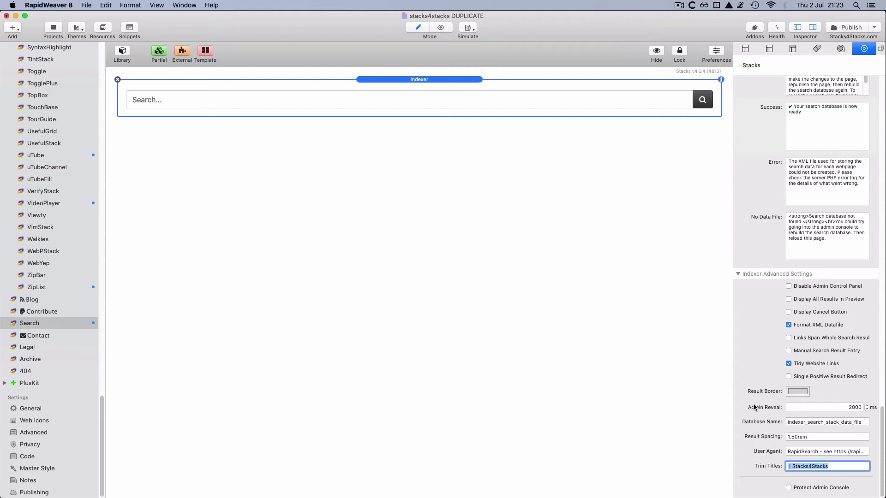
scroll(746, 305, "up", 5)
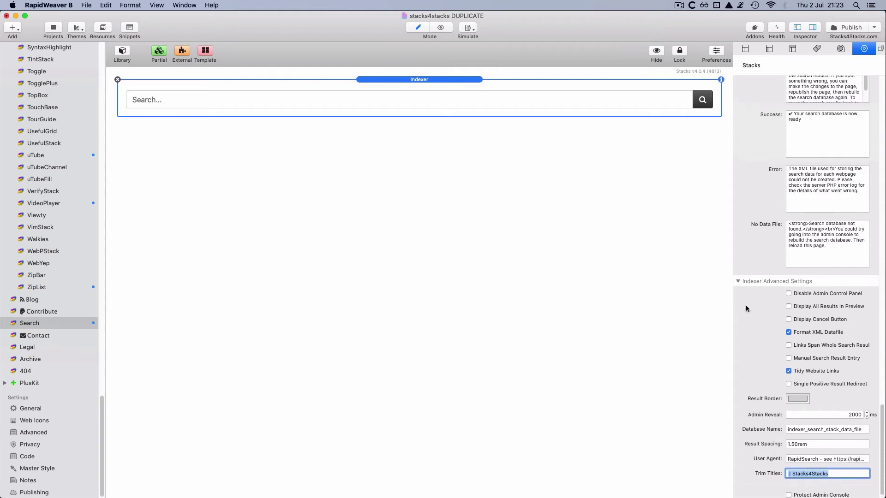
scroll(745, 305, "up", 10)
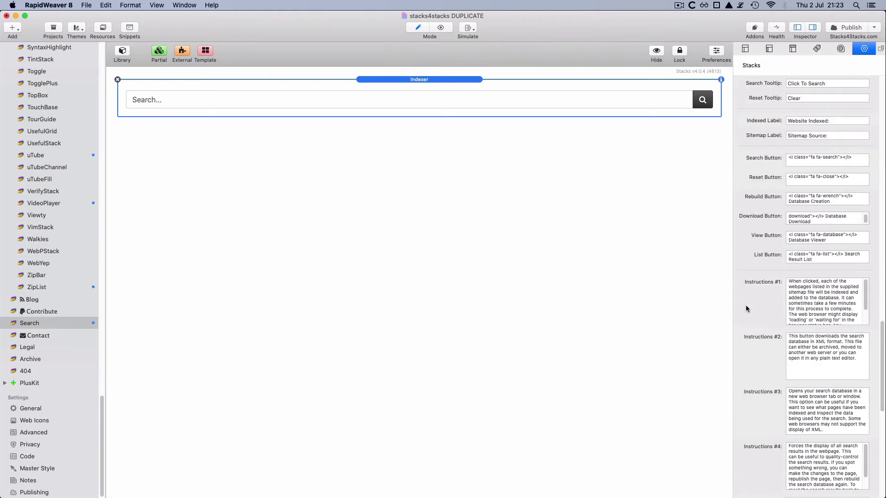
scroll(746, 308, "up", 10)
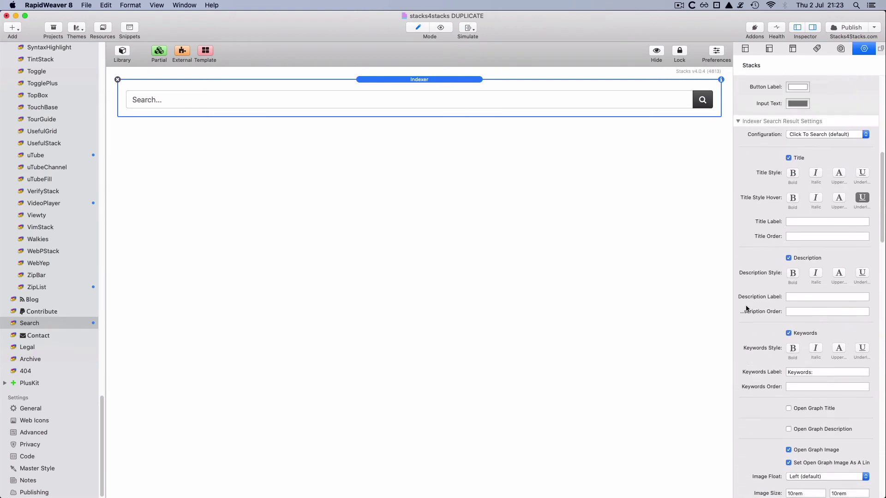
scroll(746, 308, "up", 3)
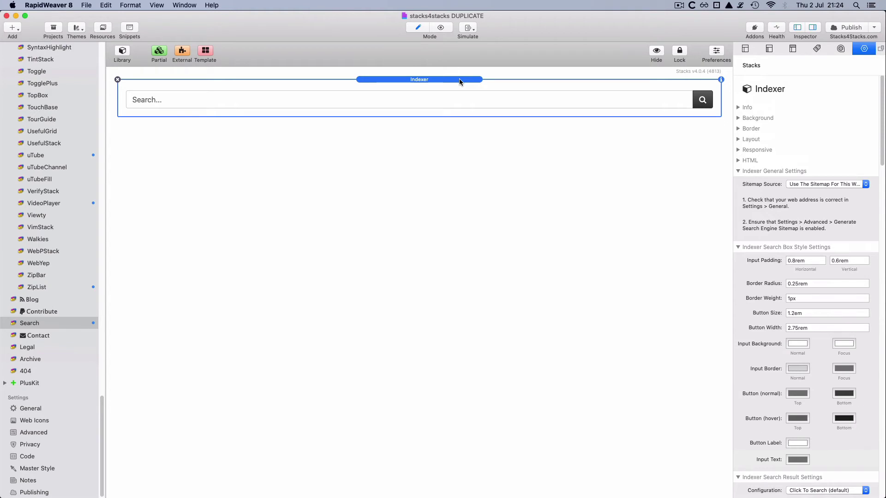
View the Search page in Firefox and note its 'Search database not found' message
key("super+Tab")
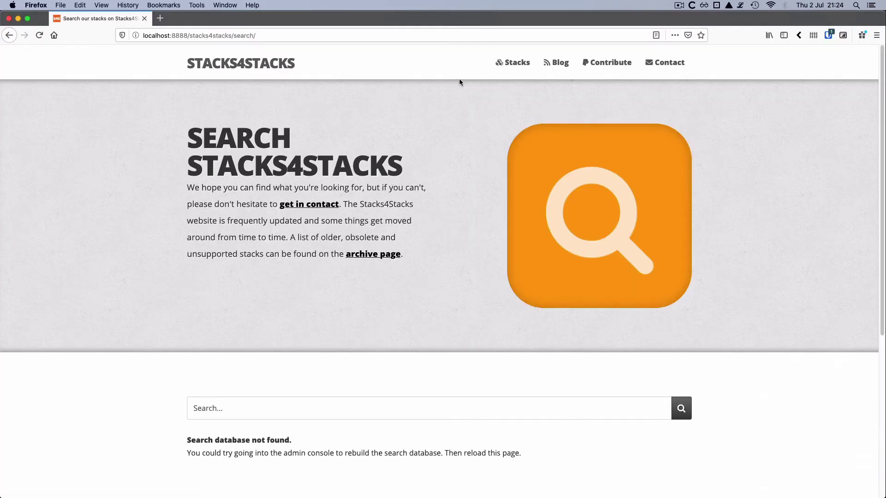
left_click(454, 160)
scroll(455, 160, "down", 5)
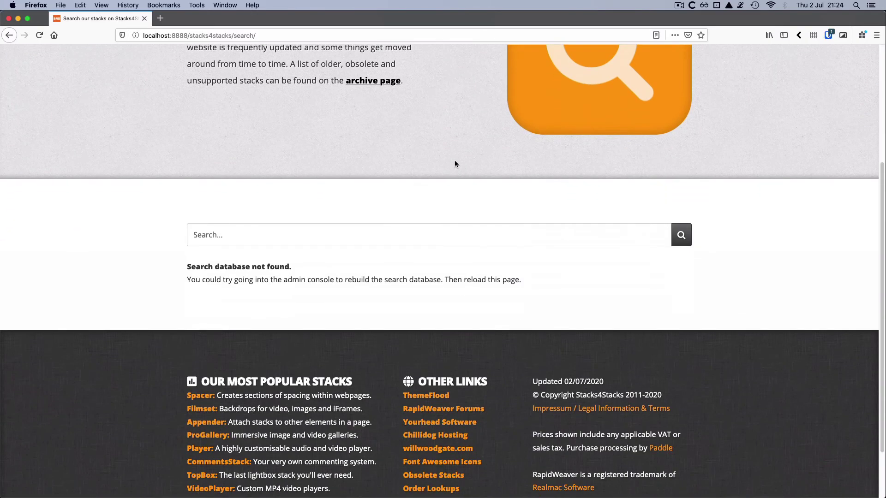
scroll(455, 159, "down", 3)
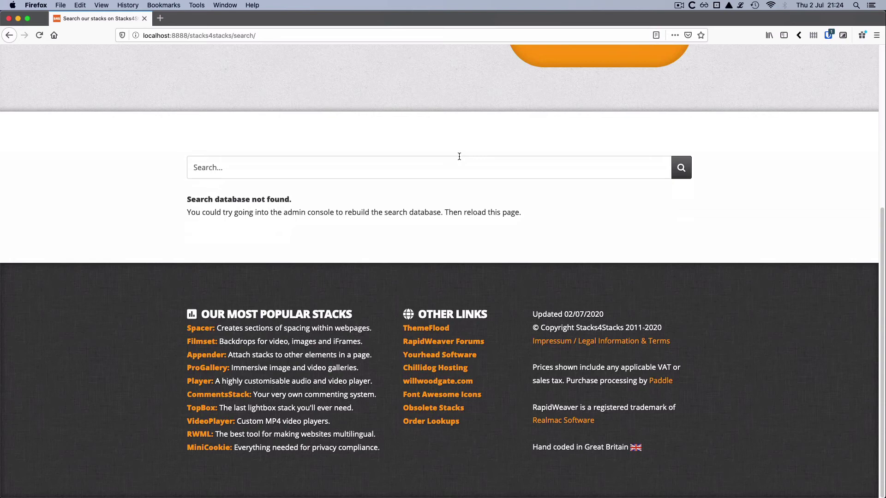
left_click(246, 167)
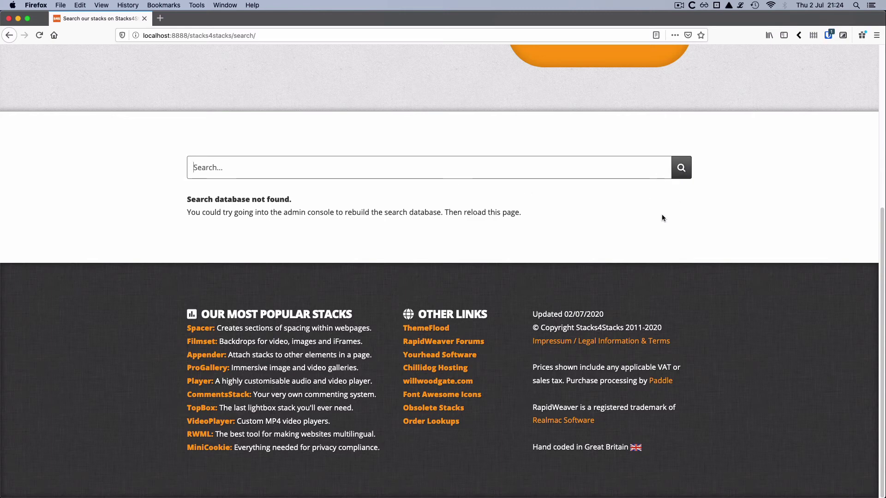
left_click_drag(538, 214, 165, 204)
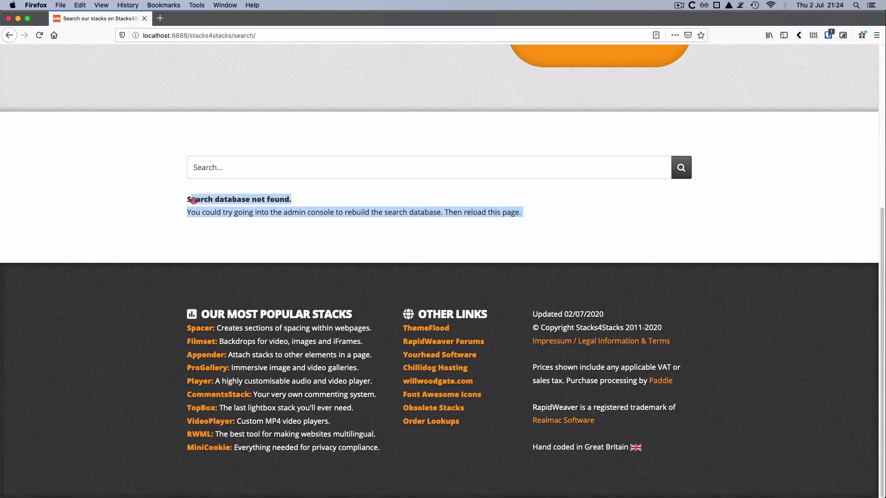
left_click(165, 204)
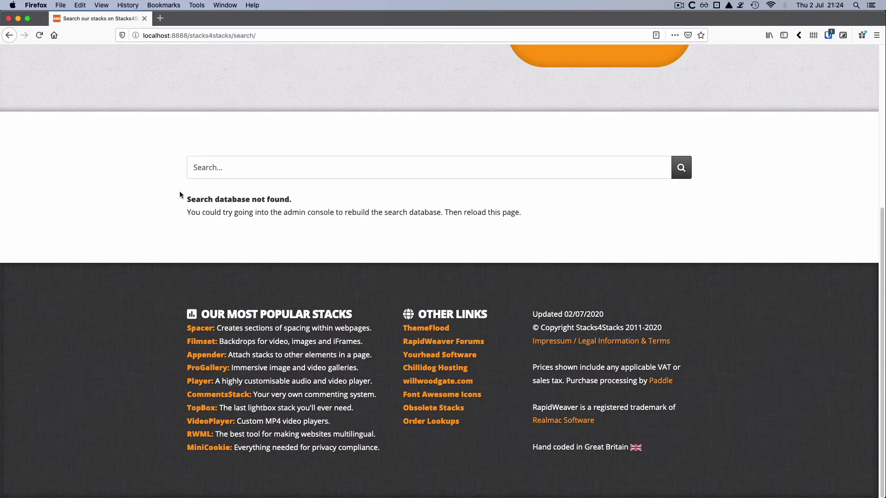
Click-hold in the search field to reveal the Indexer database admin console
left_click(344, 170)
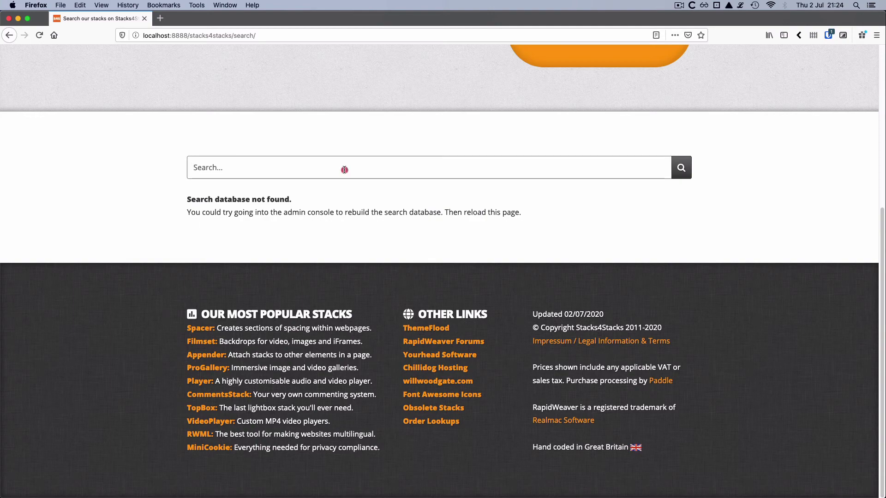
left_click(344, 170)
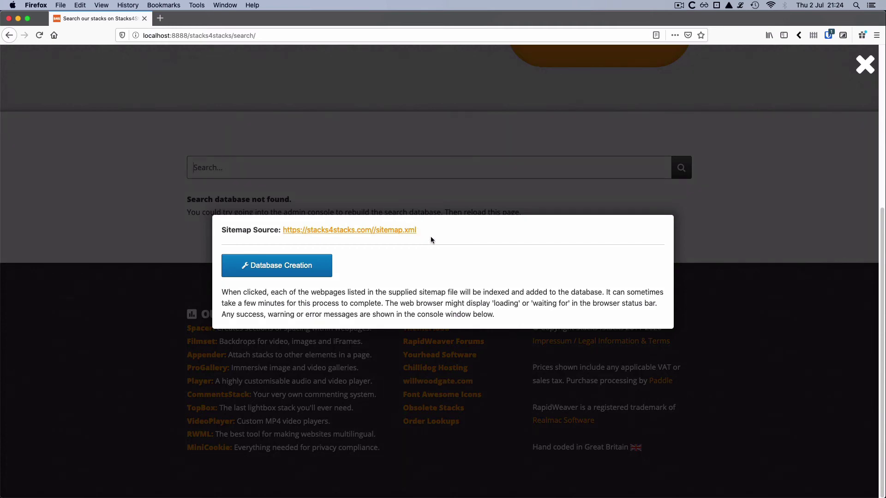
Start Database Creation from the stacks4stacks.com sitemap source and review the console notes
left_click_drag(415, 230, 283, 232)
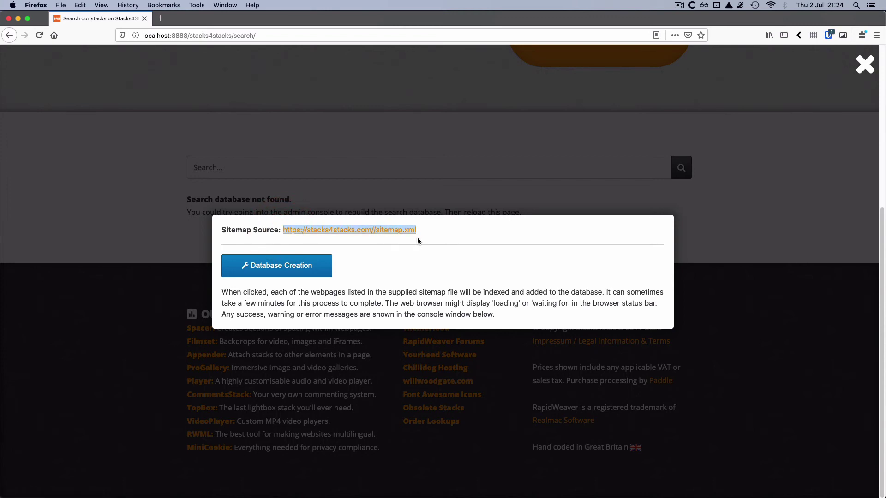
left_click(397, 281)
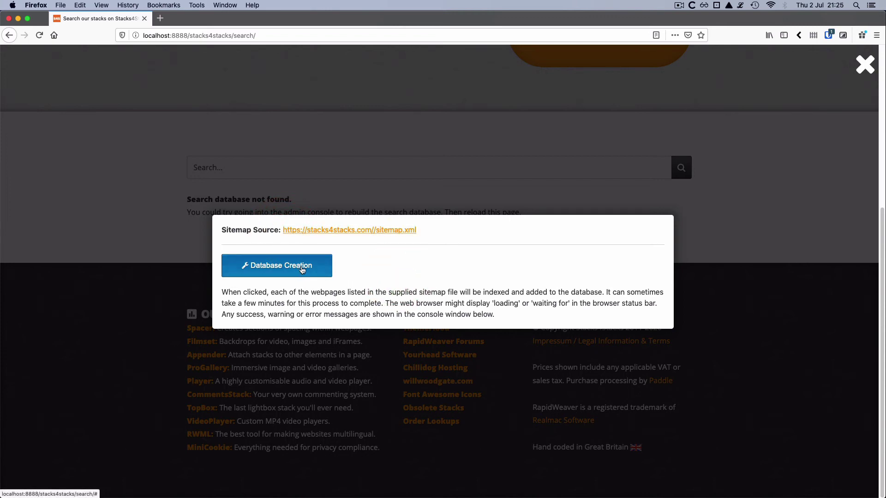
left_click(301, 269)
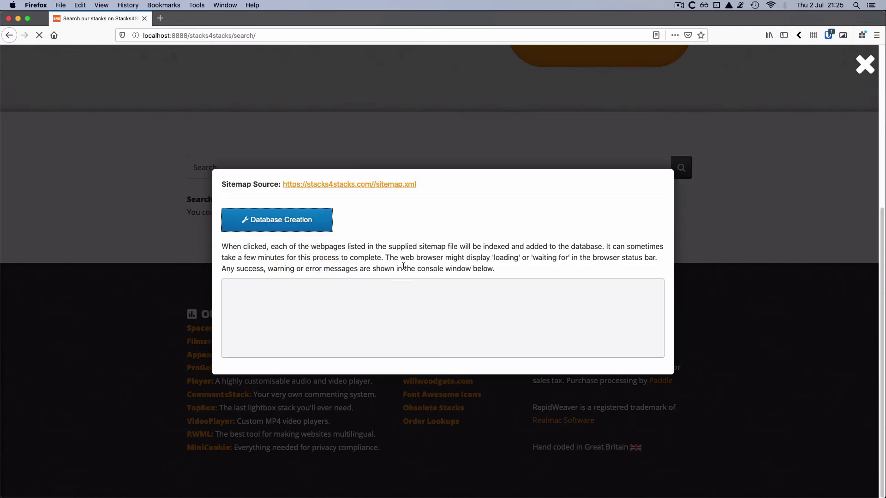
left_click_drag(497, 271, 222, 247)
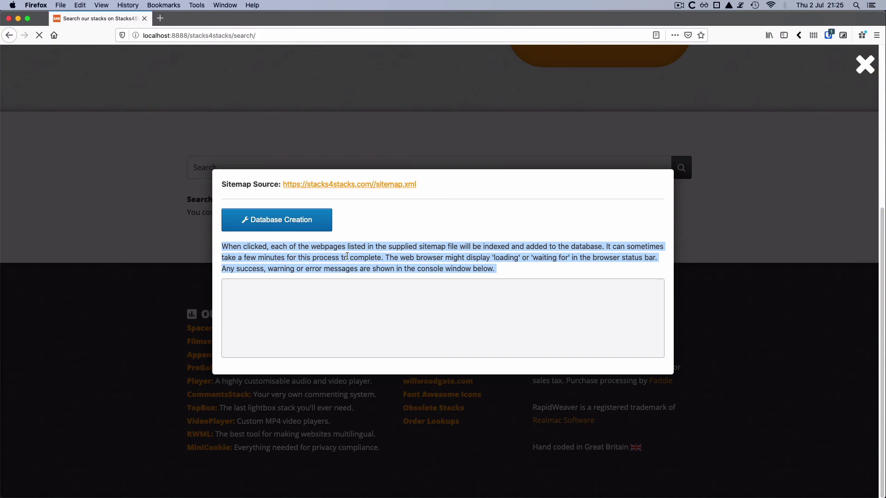
left_click(510, 268)
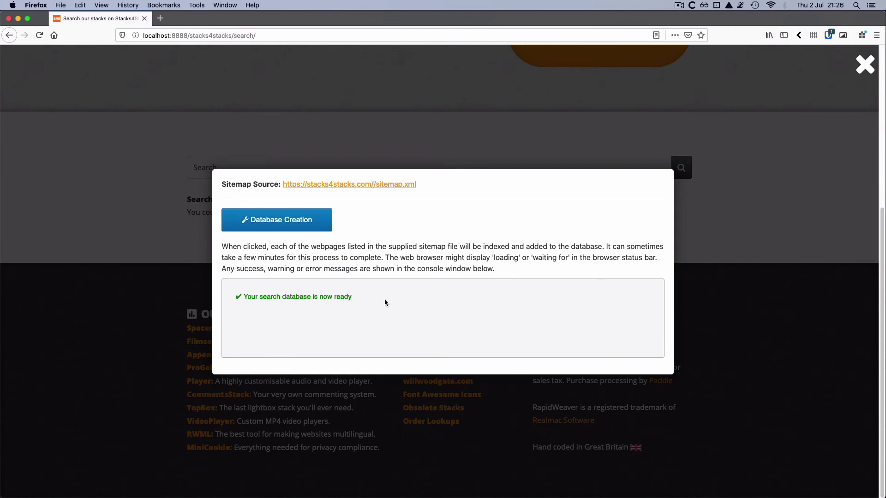
Confirm the 'Your search database is now ready' message
left_click_drag(360, 298, 241, 296)
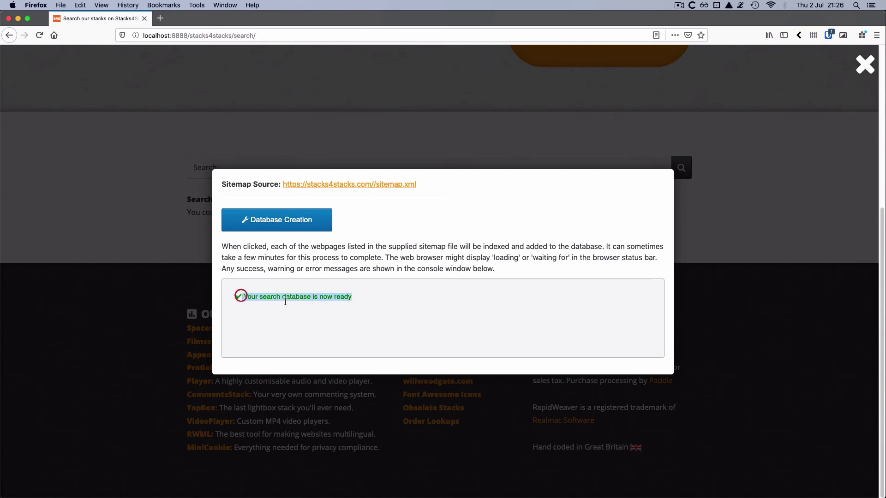
left_click(388, 302)
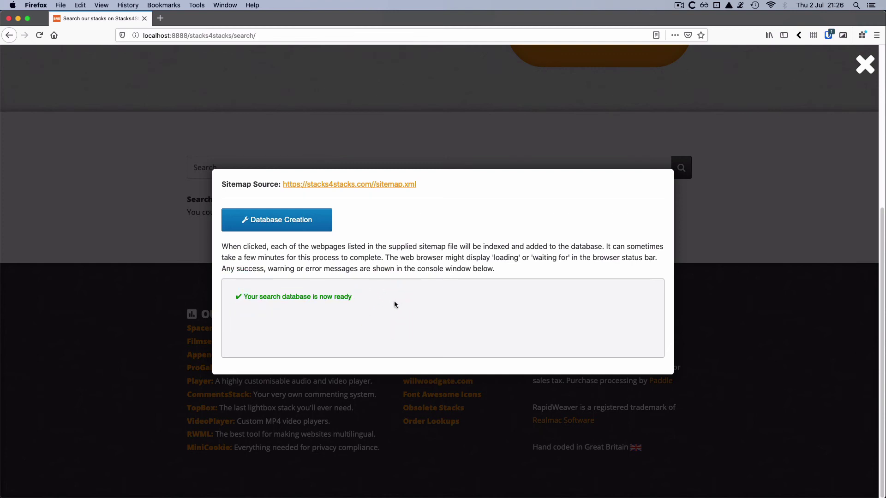
Close the admin console, reload the page and search for 'video'
left_click(864, 65)
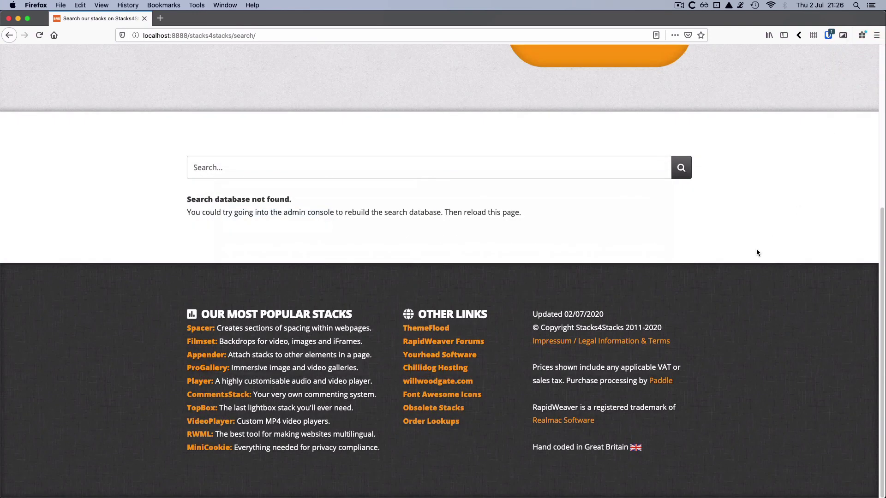
key("super+r")
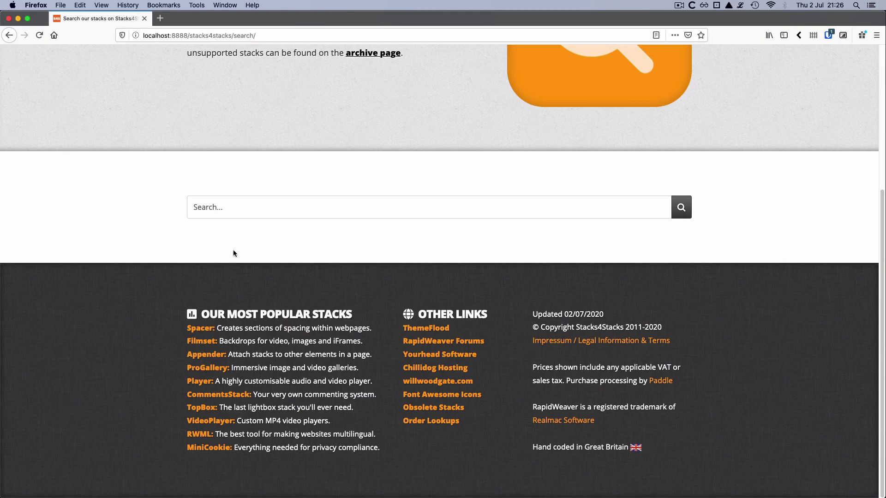
left_click(337, 208)
type("vid")
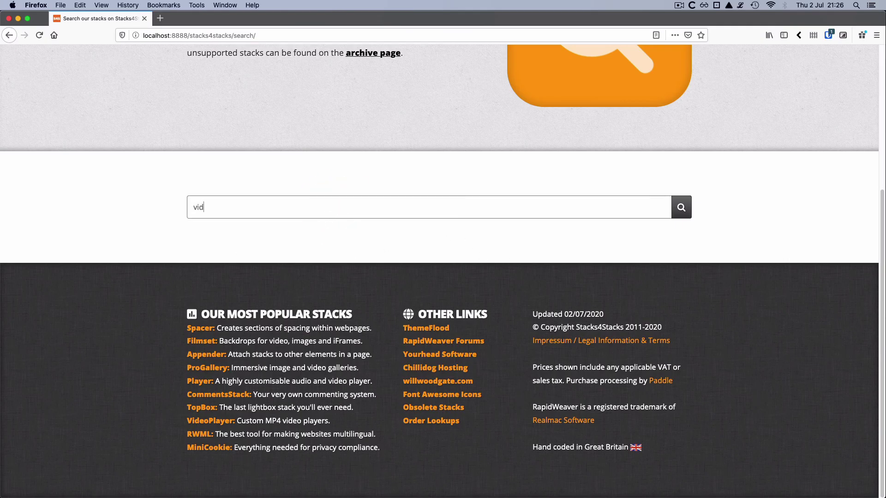
type("eo")
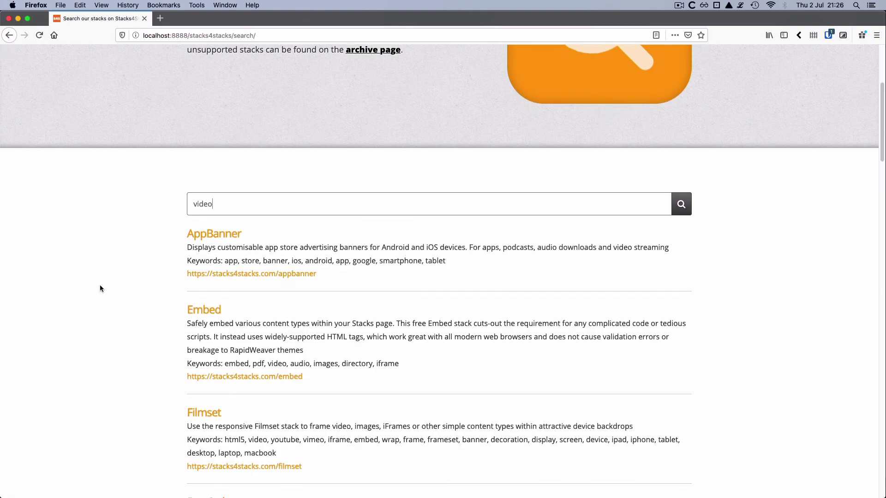
scroll(100, 284, "down", 4)
scroll(100, 285, "down", 2)
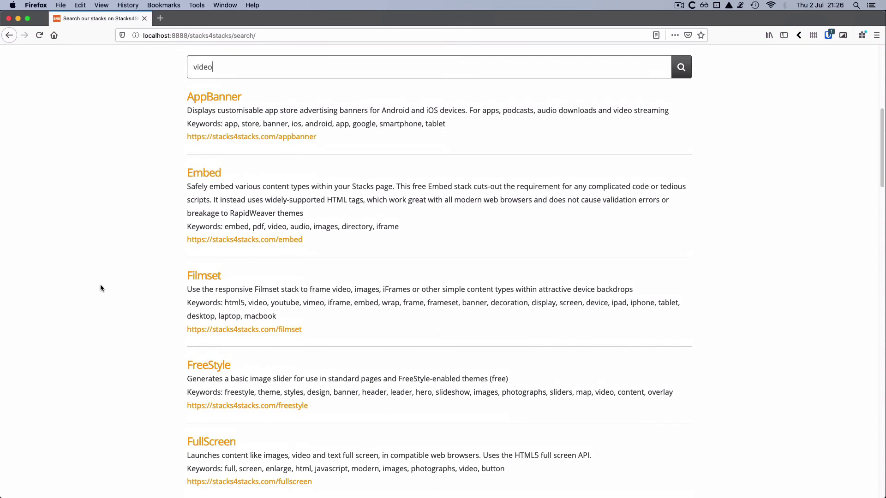
Review the AppBanner result's title, description and keywords lines
left_click_drag(258, 98, 173, 96)
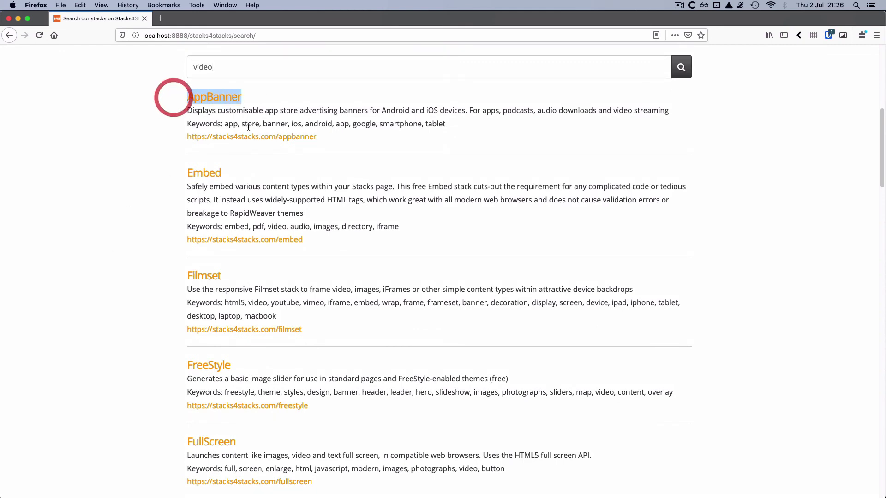
left_click_drag(671, 109, 173, 110)
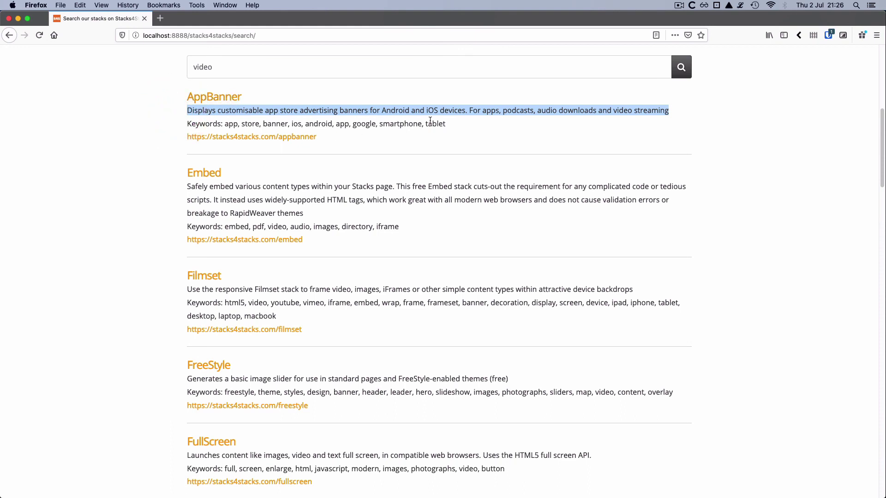
left_click_drag(449, 123, 223, 125)
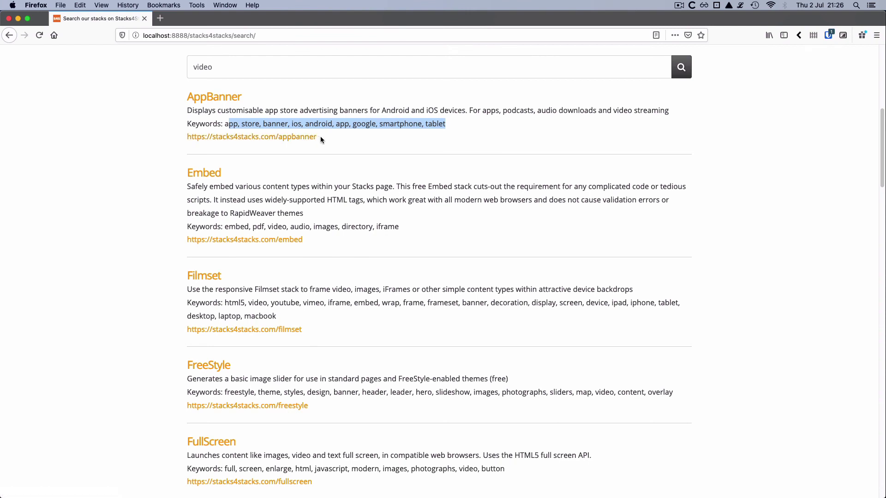
left_click(530, 247)
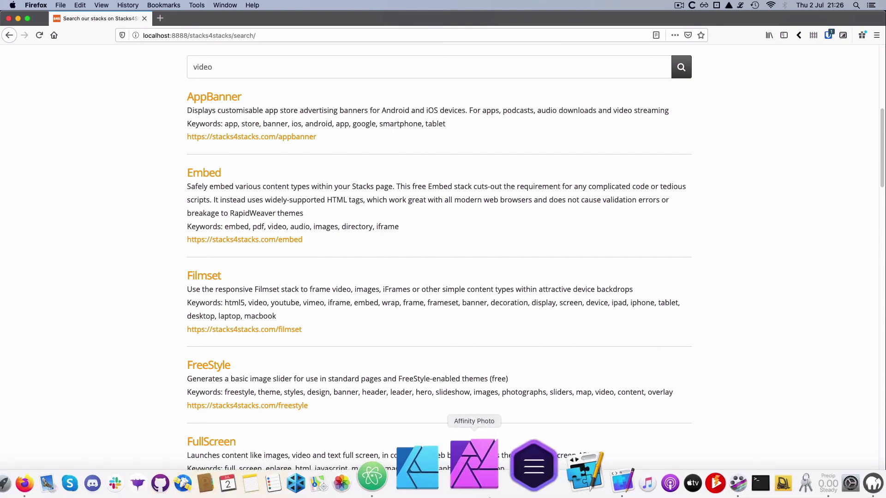
mouse_move(554, 471)
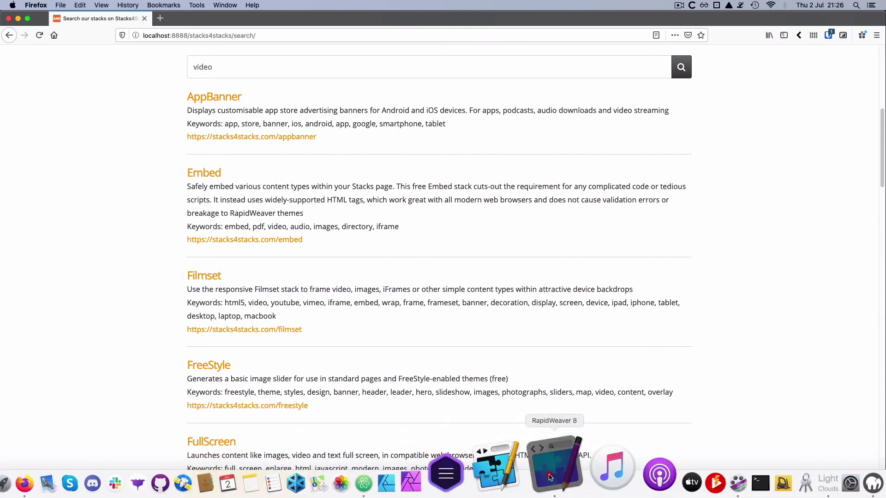
left_click(554, 477)
left_click(793, 49)
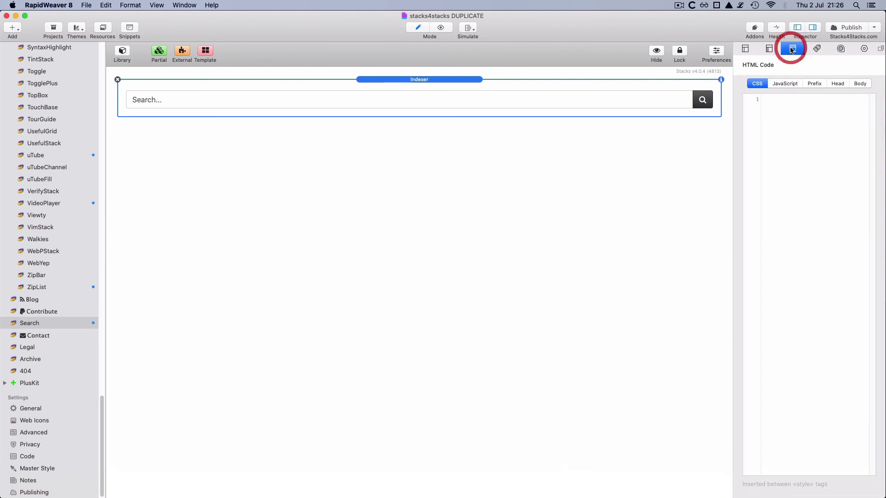
left_click(817, 49)
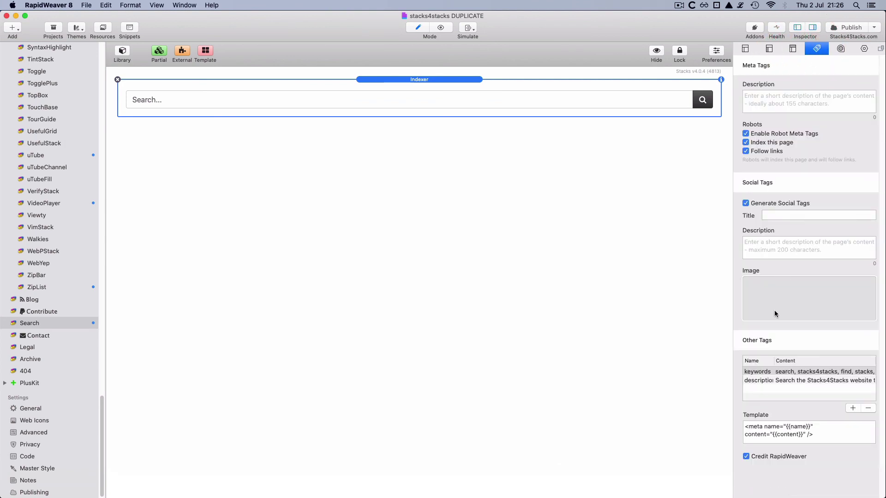
right_click(791, 293)
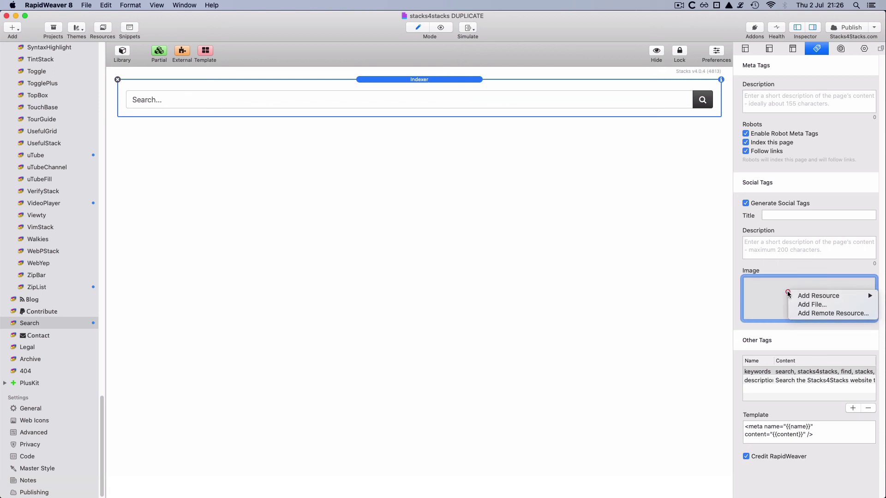
left_click(742, 269)
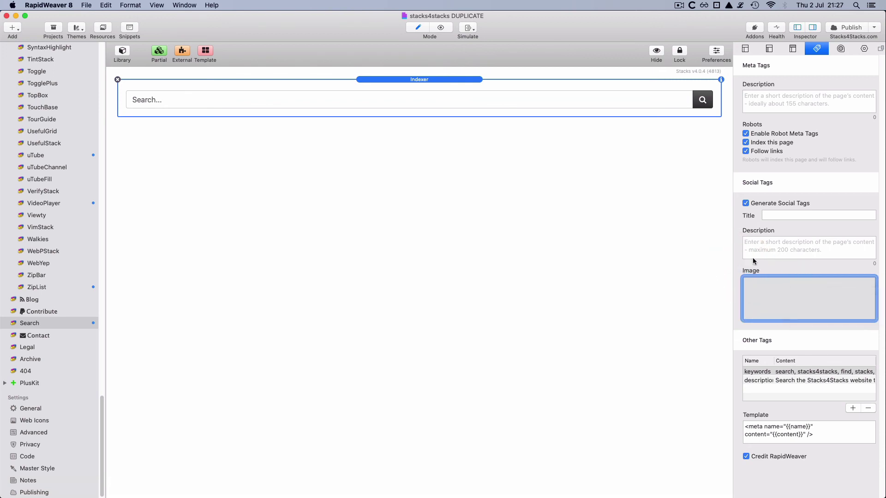
mouse_move(300, 487)
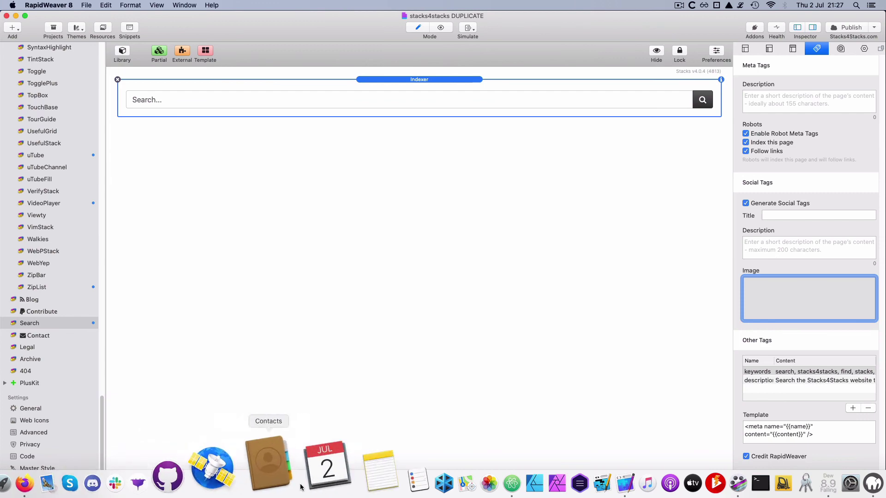
left_click(90, 470)
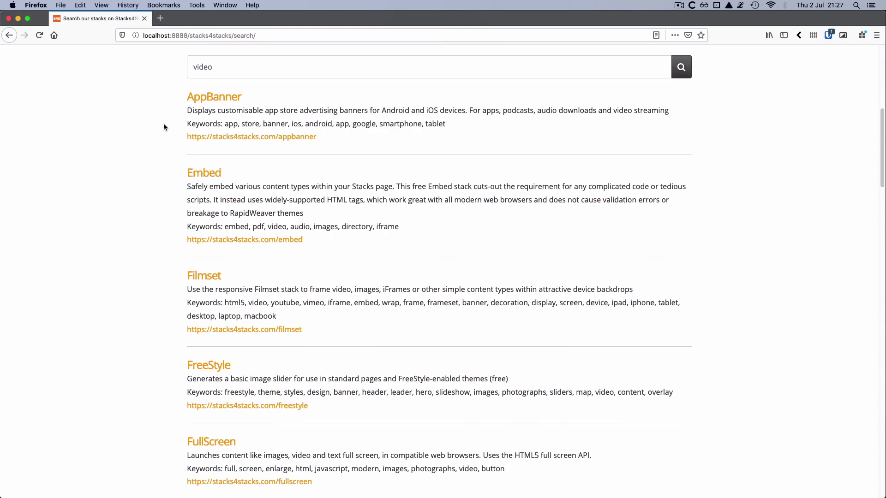
scroll(124, 214, "down", 5)
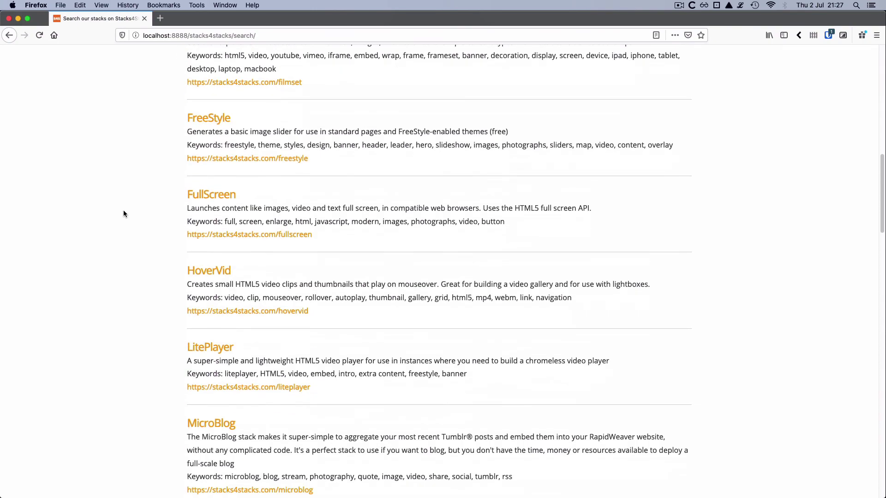
scroll(124, 213, "down", 5)
scroll(123, 213, "down", 4)
scroll(124, 213, "down", 4)
scroll(123, 213, "down", 4)
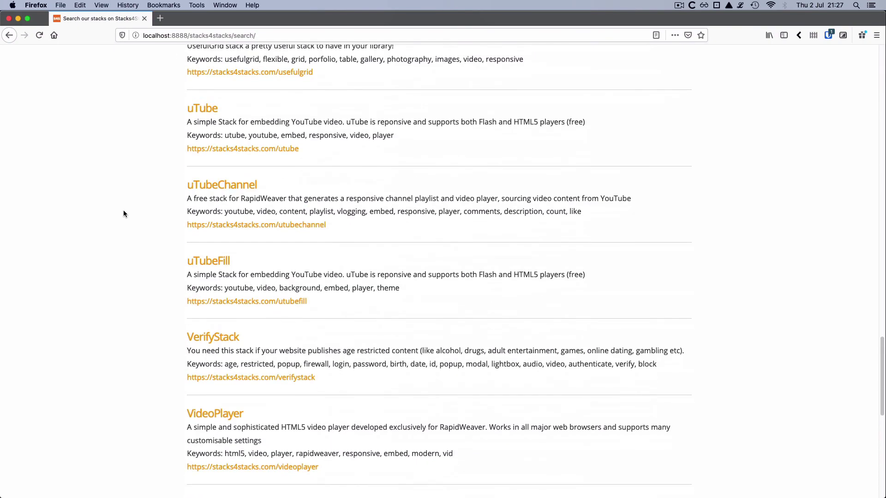
scroll(123, 214, "down", 4)
scroll(123, 213, "up", 5)
scroll(123, 213, "up", 5)
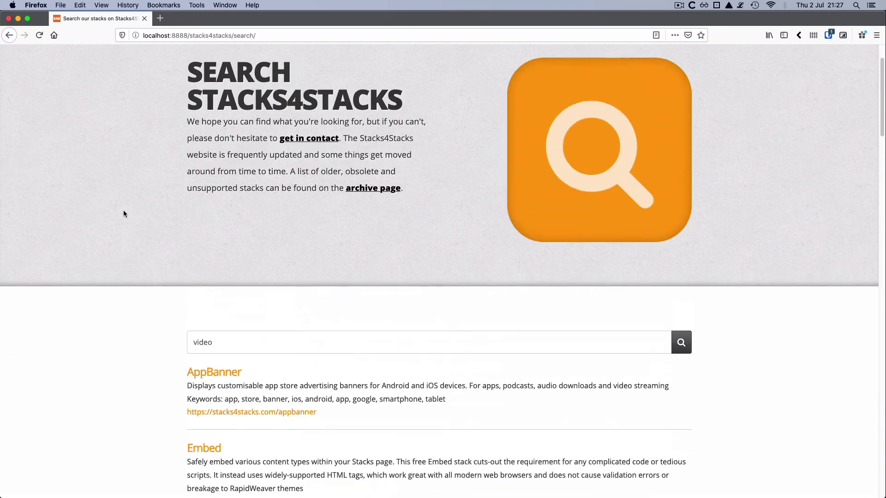
scroll(124, 213, "up", 1)
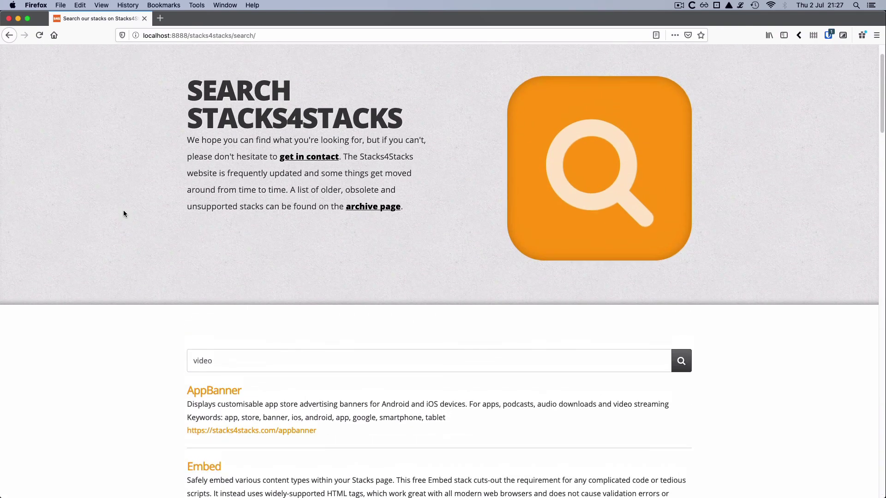
scroll(124, 214, "up", 1)
mouse_move(554, 492)
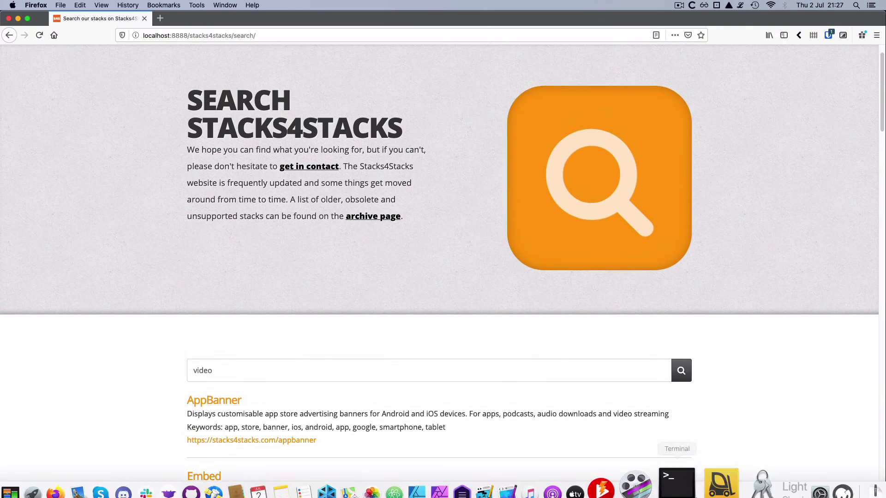
Show the Indexer stack's Custom Search Data settings, toggling Custom #1 on and back off
left_click(544, 471)
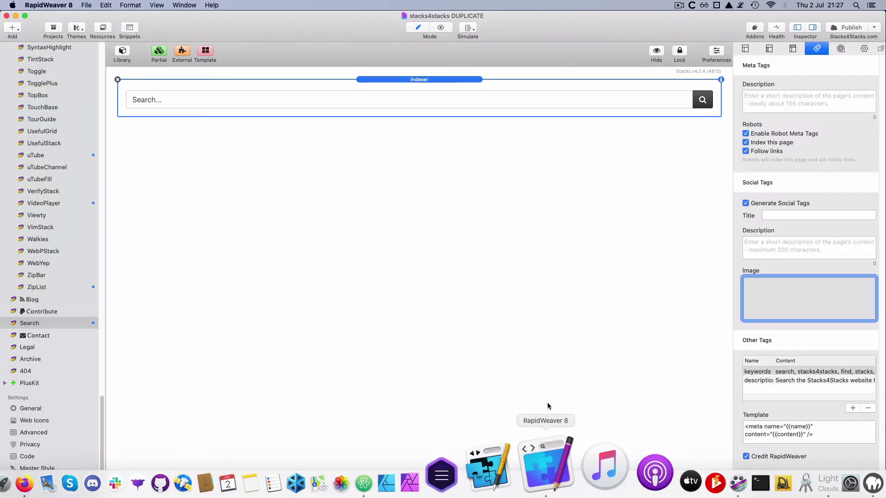
left_click(468, 80)
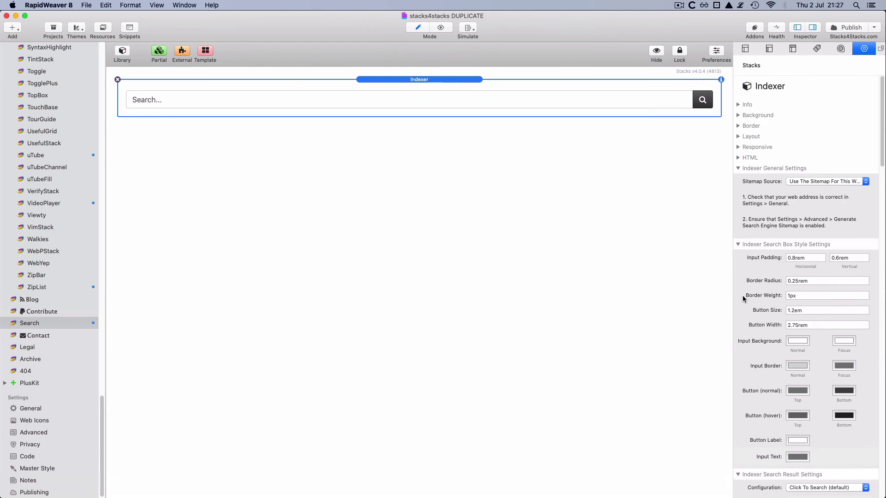
scroll(744, 299, "down", 5)
scroll(743, 299, "down", 5)
scroll(743, 299, "down", 5)
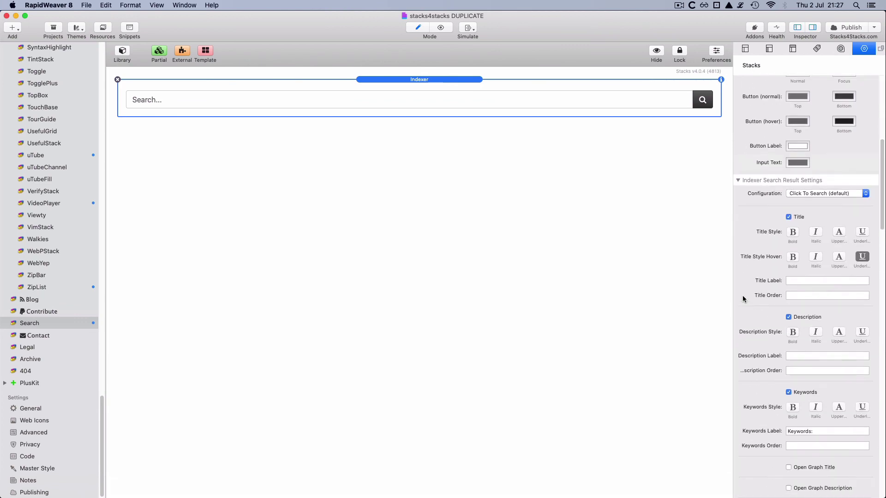
scroll(743, 300, "down", 5)
scroll(744, 300, "down", 3)
scroll(743, 299, "down", 5)
scroll(744, 300, "down", 5)
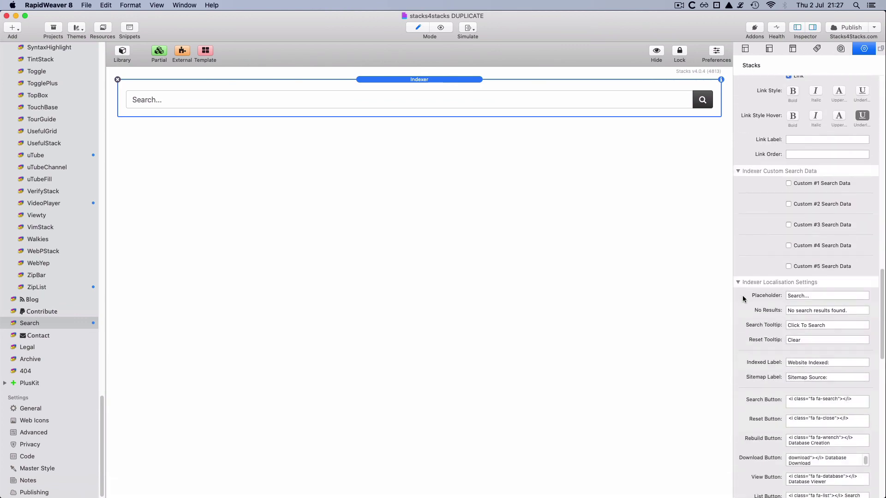
left_click(840, 185)
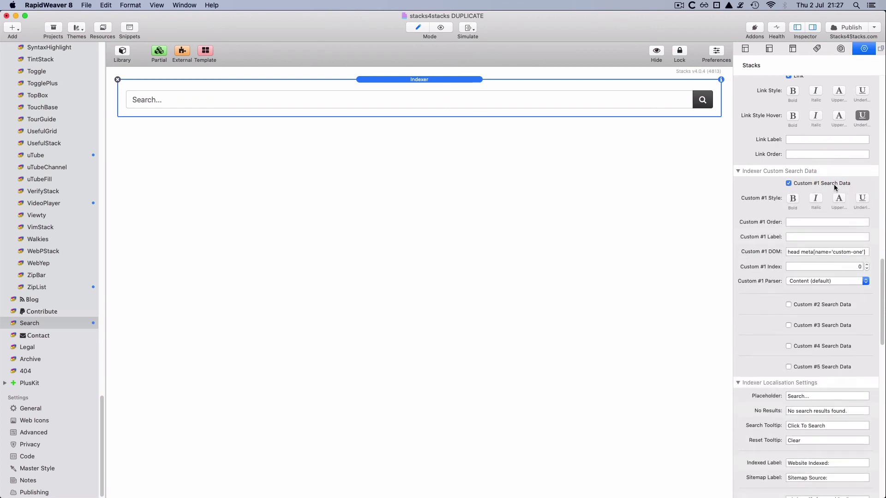
left_click(838, 186)
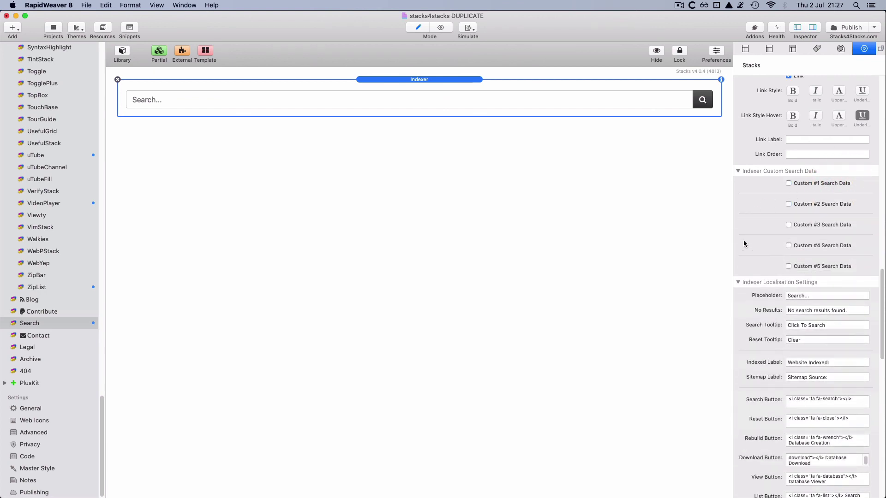